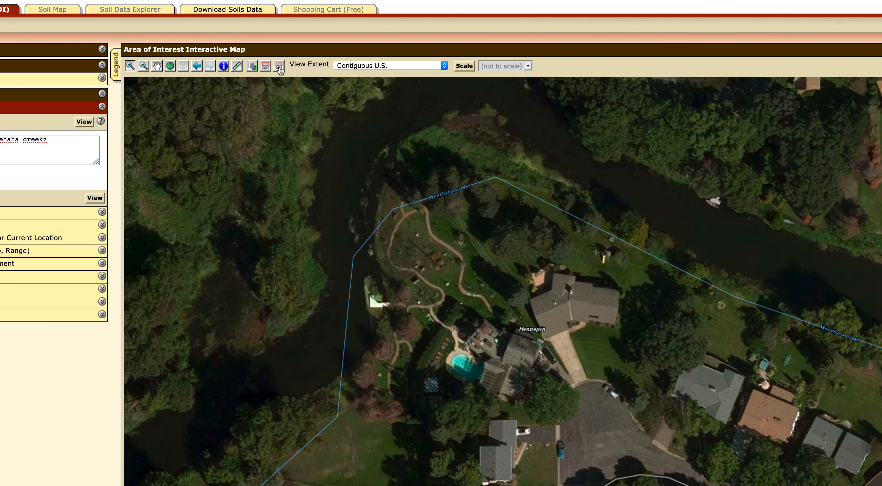
Try to trace a polygonal area of interest along the creek bend, from the east bank around to the garden paths
click(278, 68)
click(662, 245)
click(578, 193)
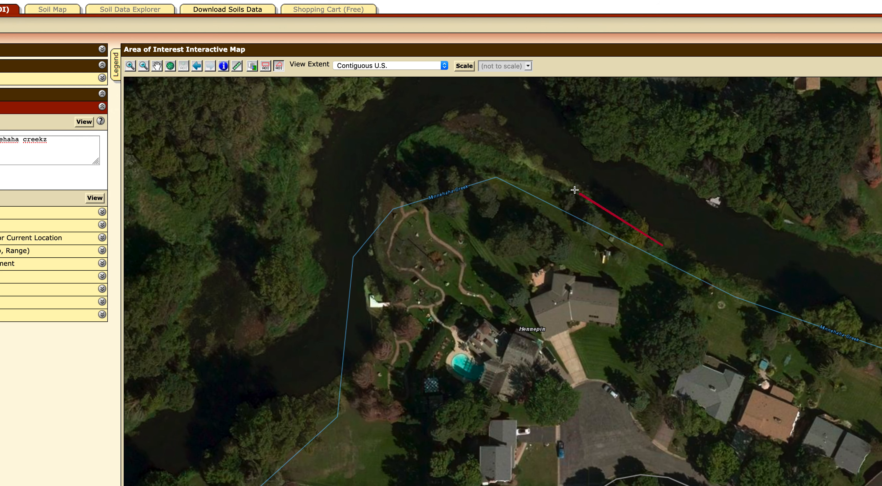
click(494, 113)
click(459, 114)
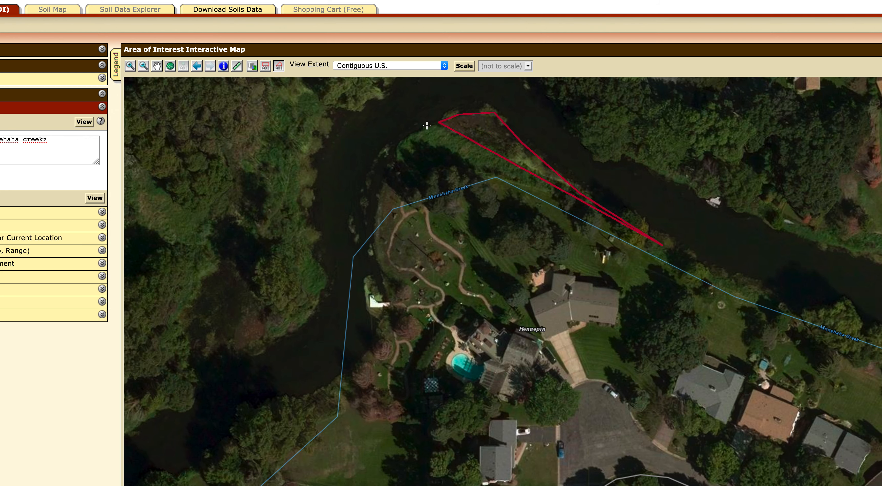
click(419, 131)
click(390, 154)
click(375, 194)
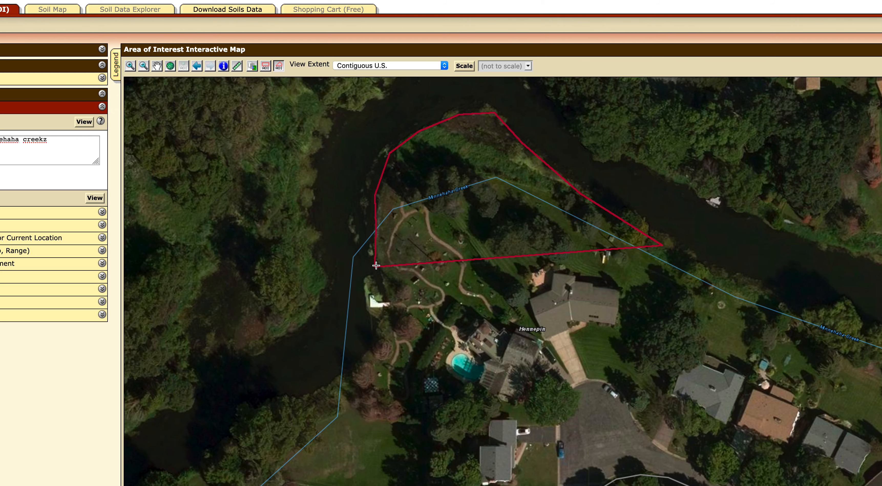
double_click(379, 264)
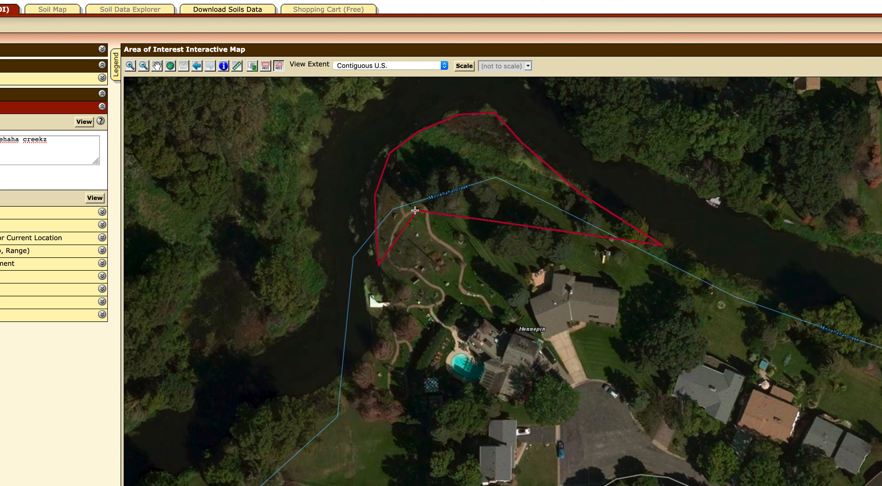
double_click(401, 196)
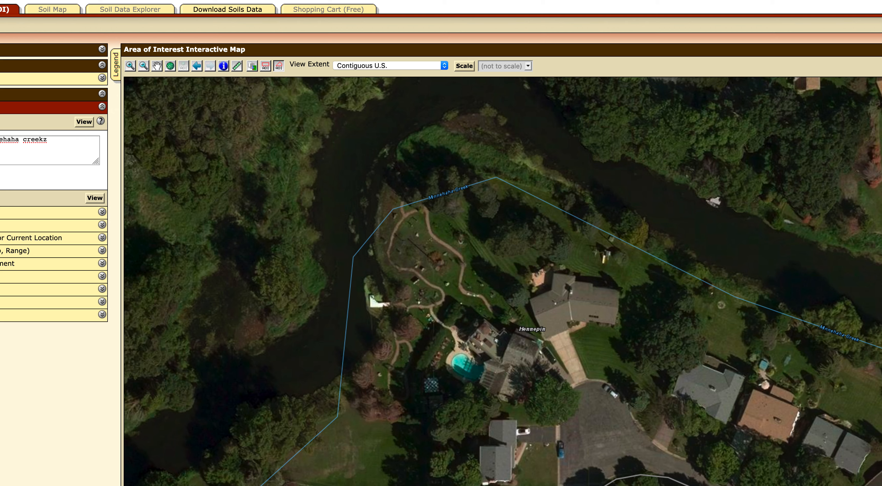
Try to outline the house lot as an area of interest, following the creek bank, garden path, driveway and cul-de-sac edge
click(634, 224)
click(506, 127)
click(478, 109)
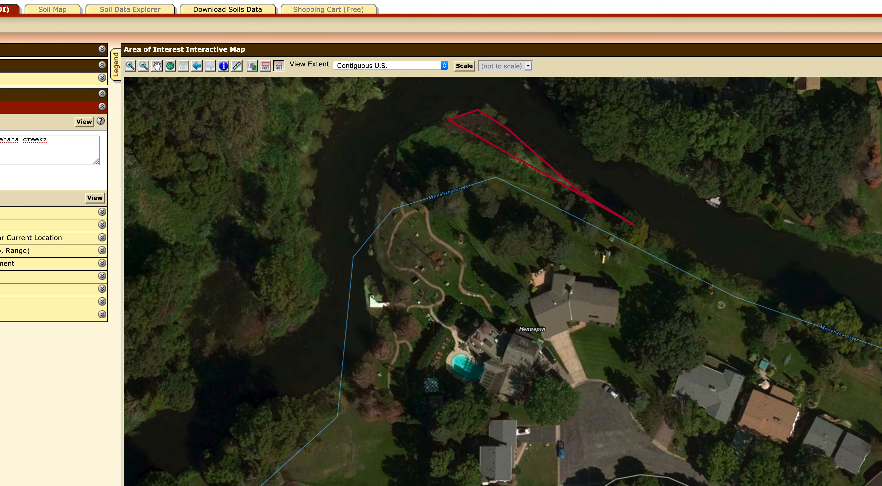
click(431, 127)
click(416, 136)
click(400, 149)
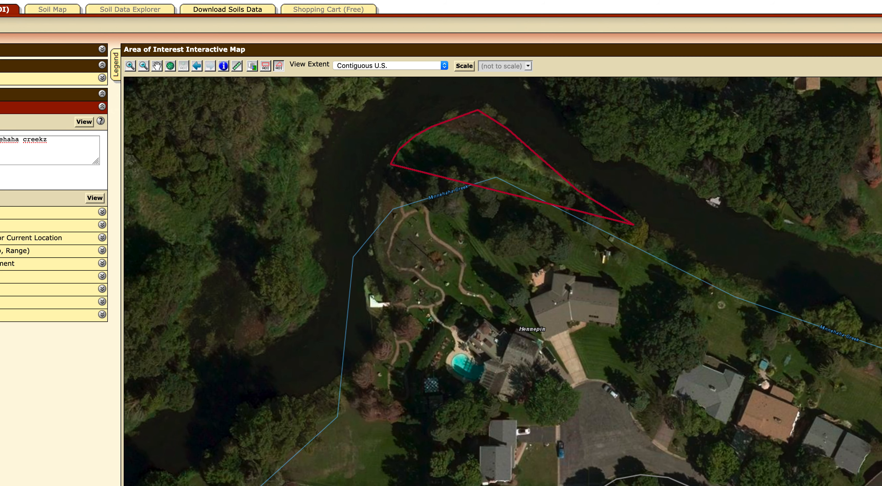
click(394, 158)
click(392, 177)
click(420, 200)
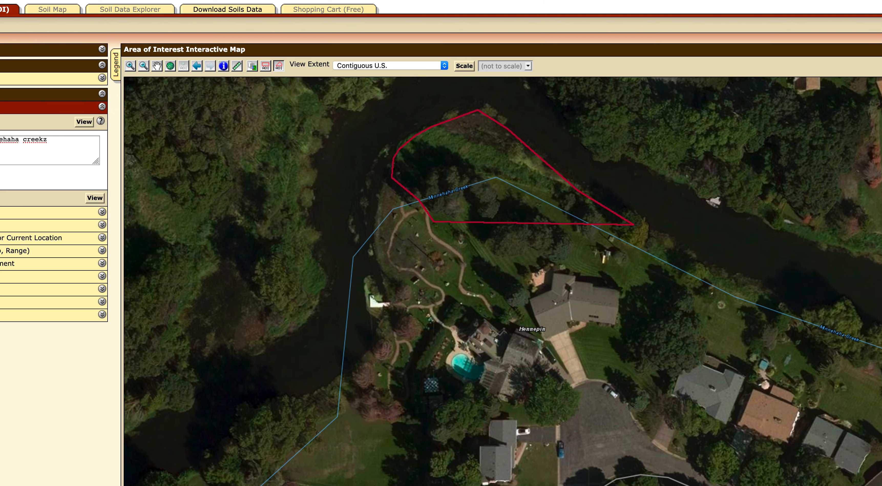
click(434, 222)
click(443, 236)
click(473, 264)
click(480, 278)
click(486, 295)
click(515, 317)
click(536, 354)
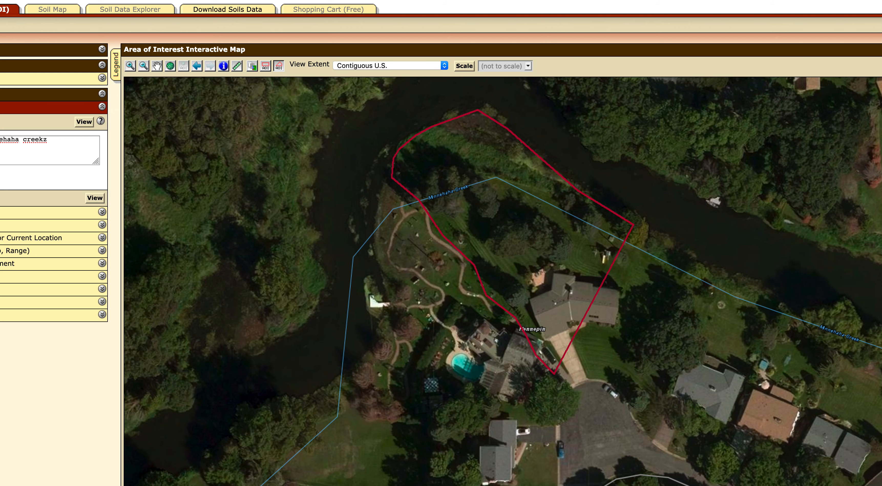
click(575, 390)
click(585, 381)
click(618, 388)
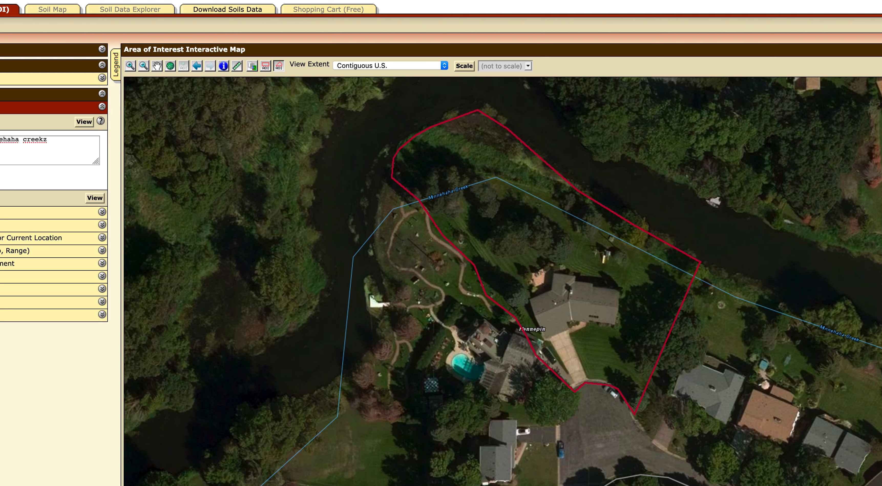
double_click(700, 262)
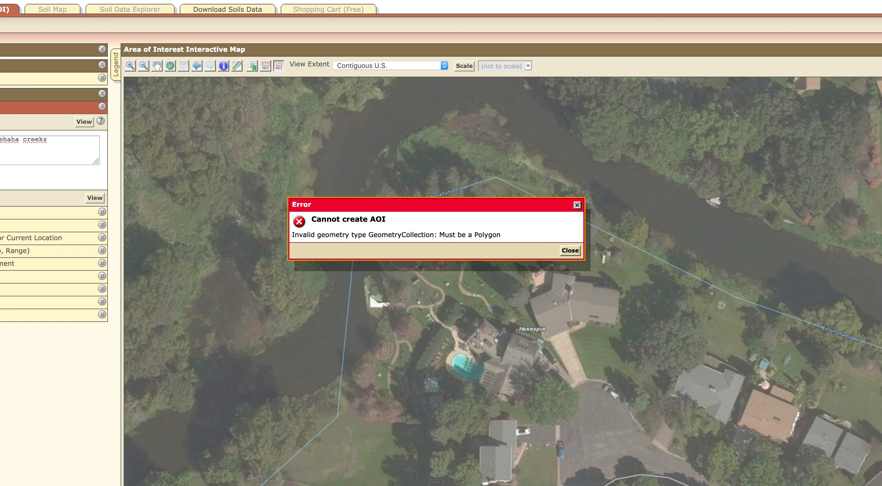
key(Return)
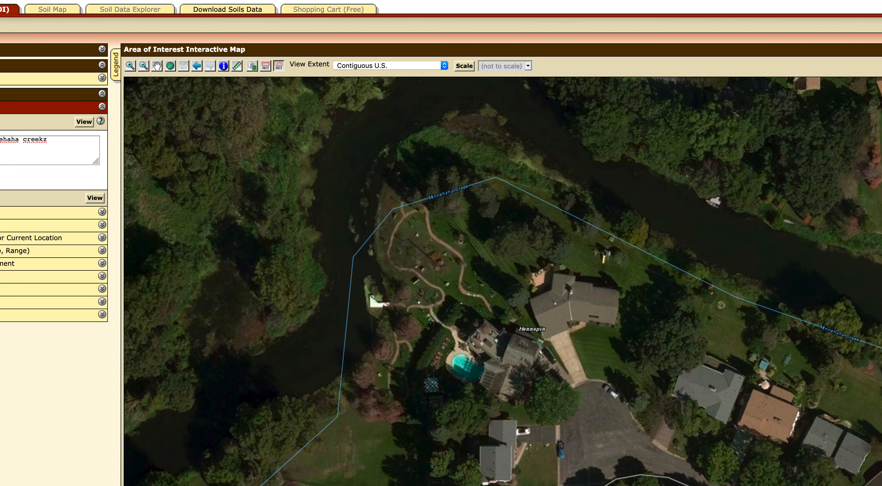
Define a polygonal area of interest around the house lot with fewer points, bounded by the creek bend, garden paths and cul-de-sac
click(670, 243)
click(545, 168)
click(491, 120)
click(446, 120)
click(402, 141)
click(381, 176)
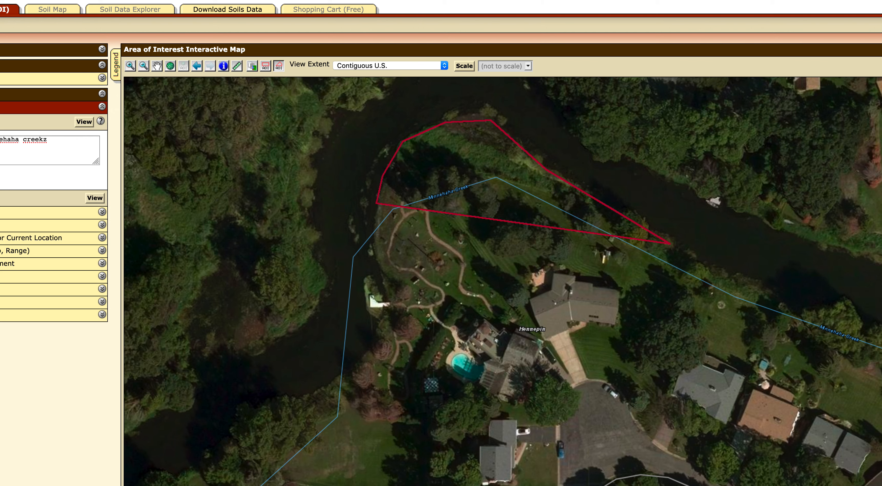
click(376, 221)
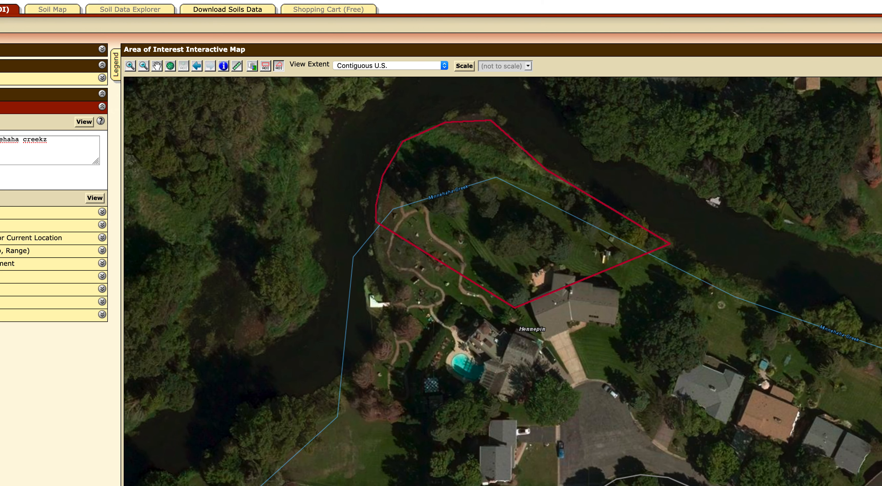
click(515, 308)
click(578, 387)
click(606, 385)
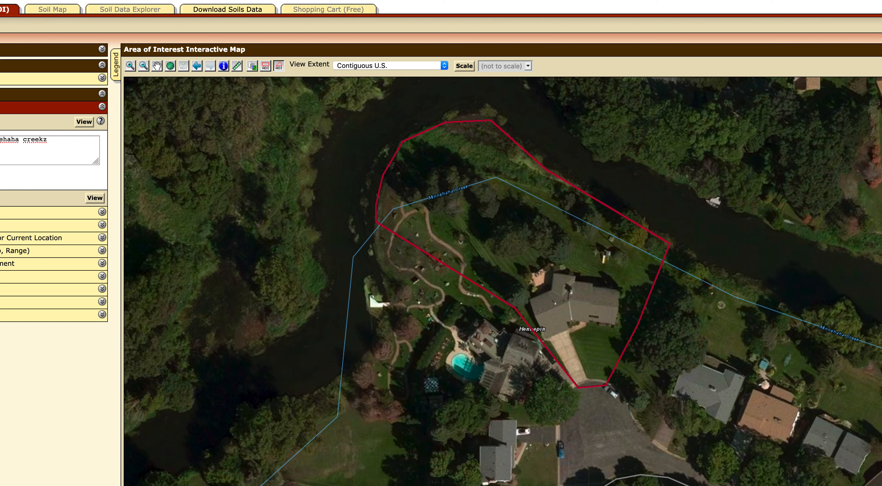
double_click(643, 315)
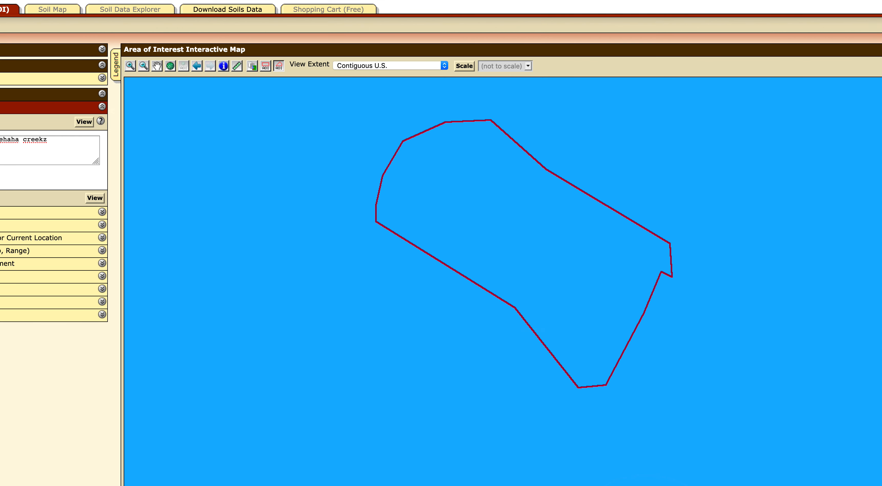
double_click(664, 270)
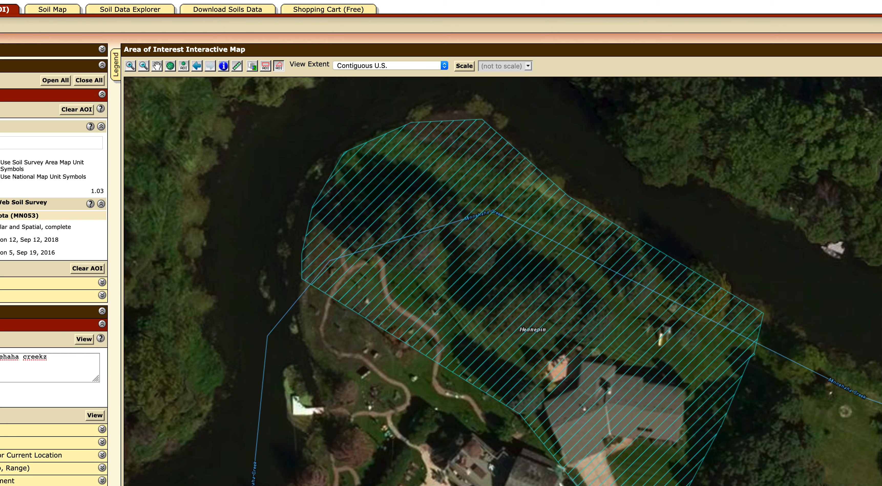
Open the soil map of the area and preview the Topographic Map background, leaving only Aerial Photography as the background
click(52, 10)
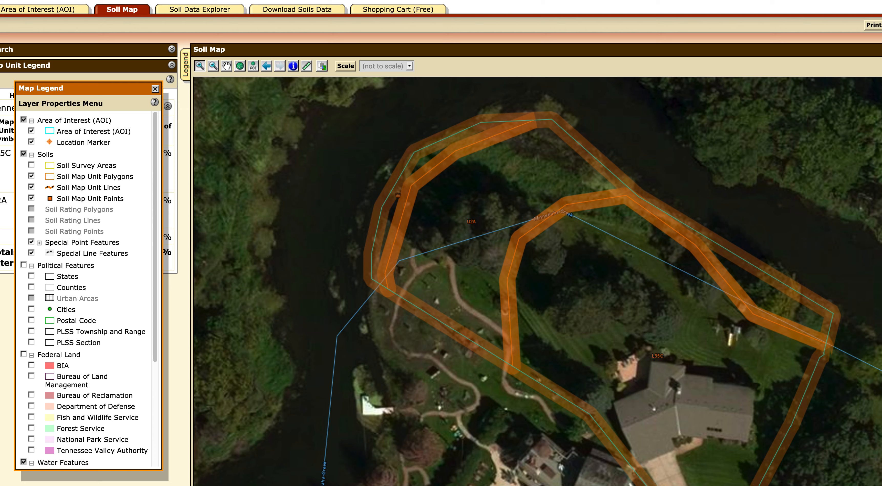
scroll(86, 288, down, 5)
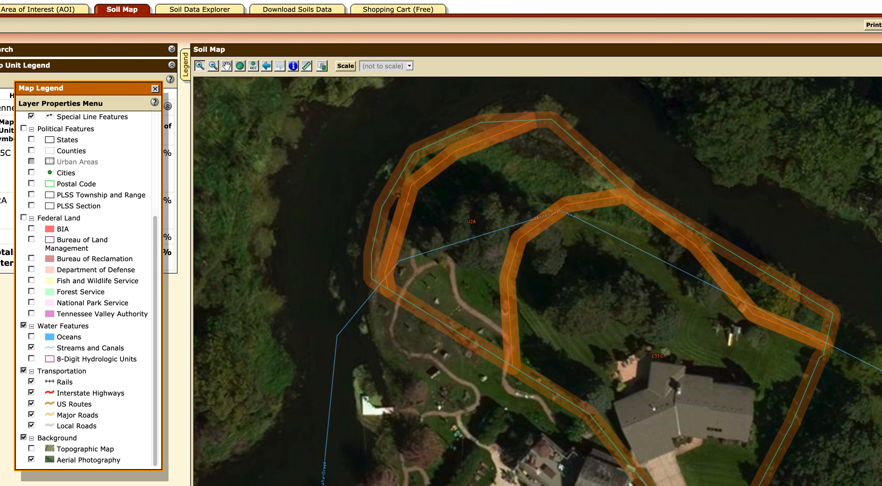
click(31, 448)
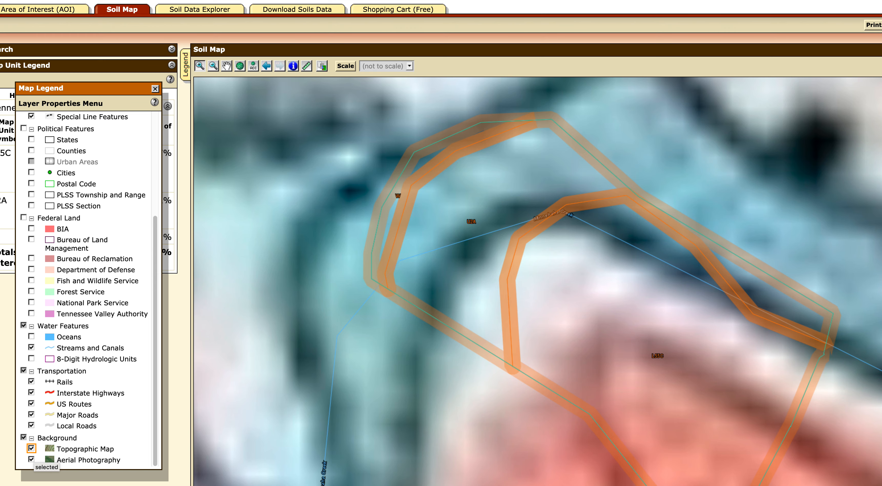
click(32, 448)
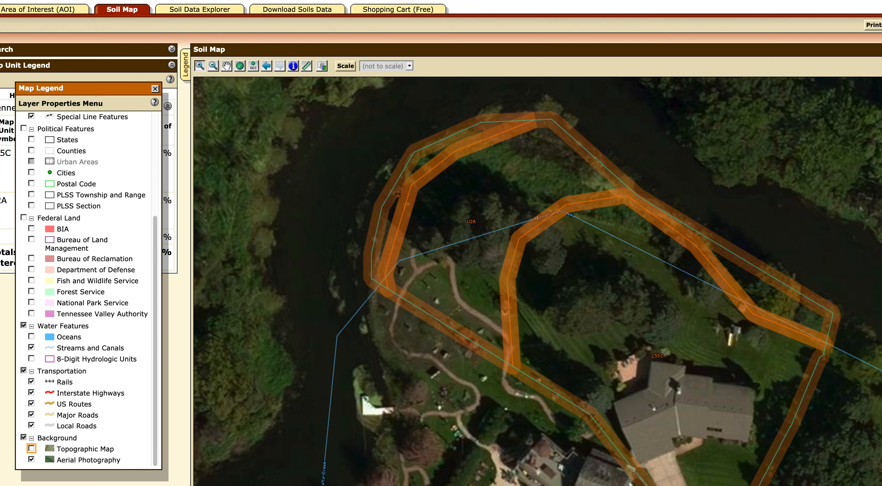
Hide all Transportation layers, the Streams and Canals layer and all Soils layers on the map
click(23, 370)
click(31, 348)
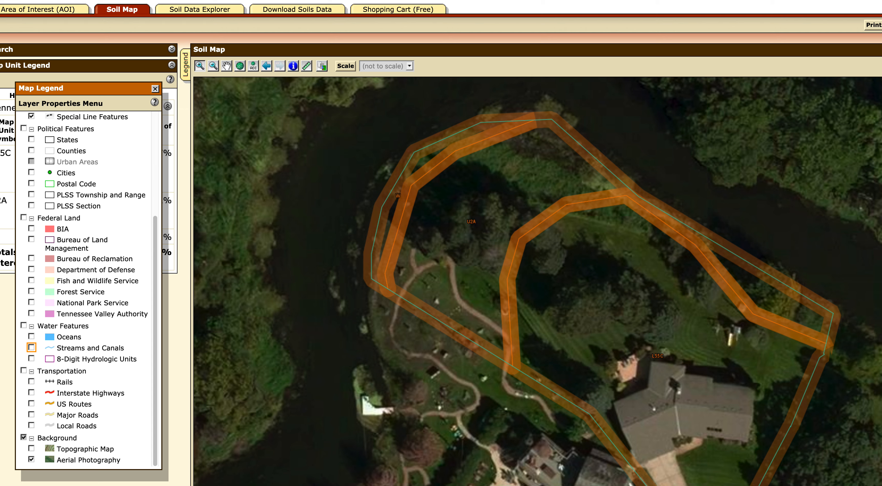
scroll(88, 288, up, 5)
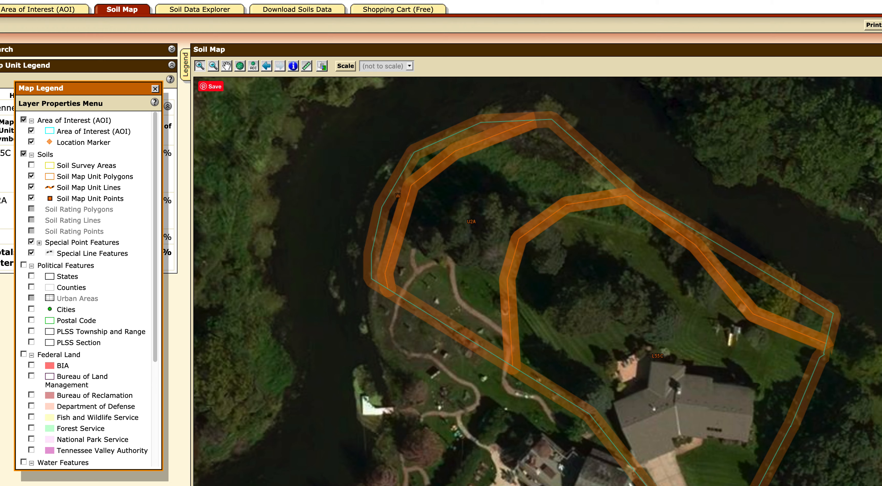
click(23, 154)
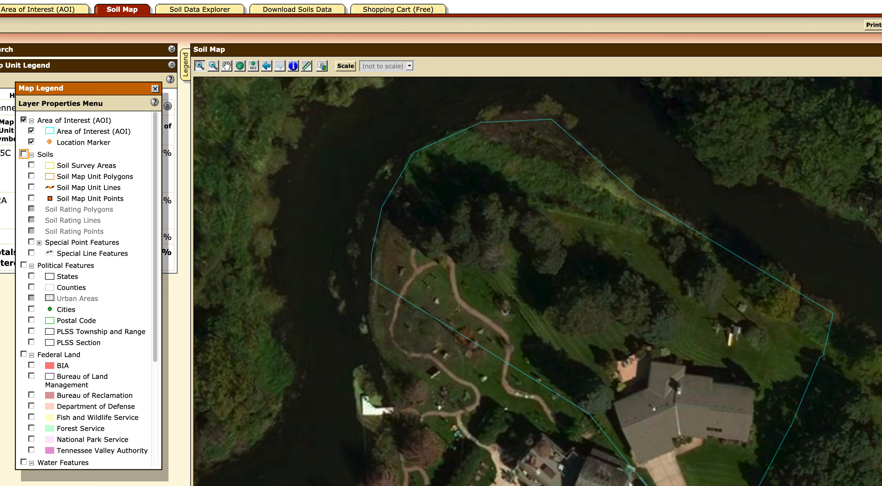
Hide the Location Marker and Area of Interest (AOI) layers so only the aerial photo is shown
click(31, 141)
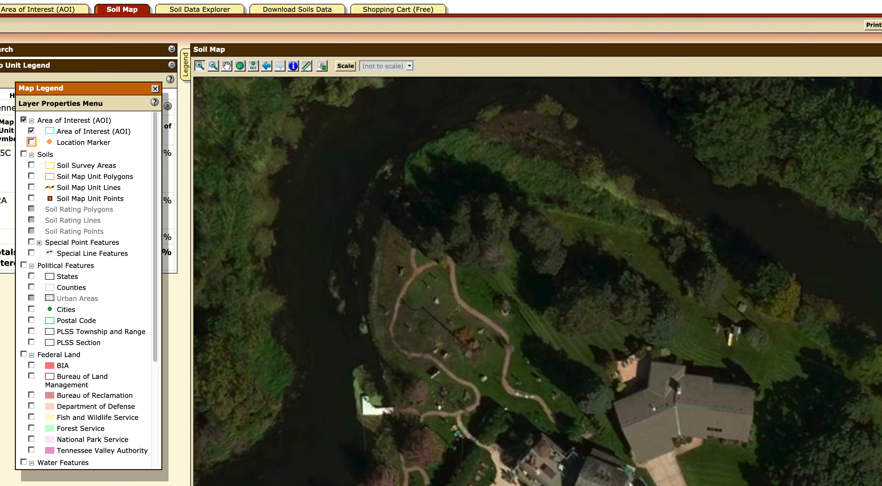
click(32, 130)
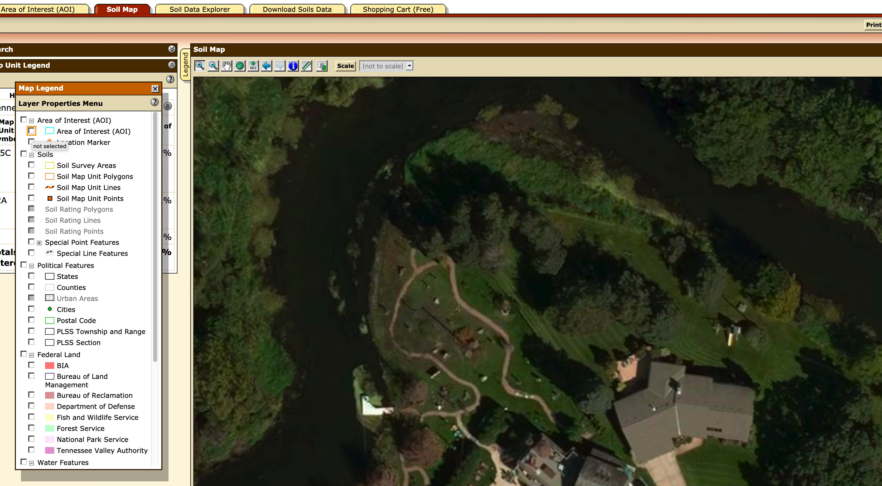
click(32, 131)
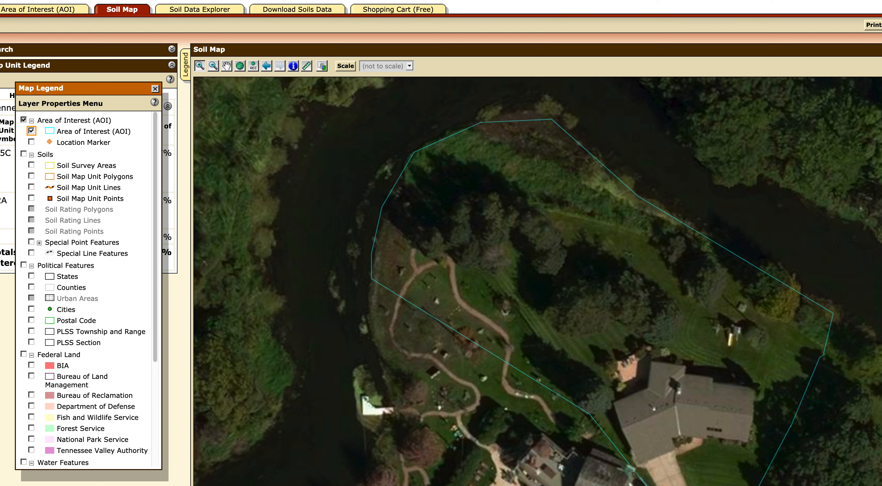
click(31, 130)
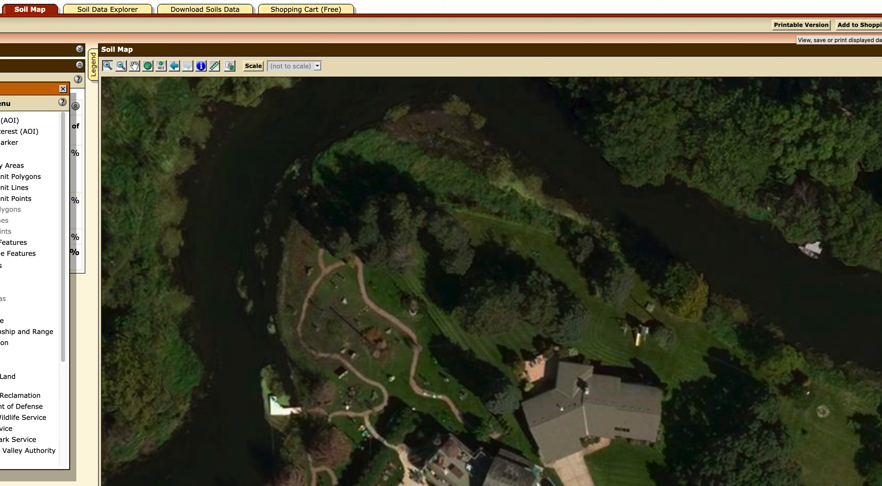
Generate the printable version on a D landscape (34" × 22") sheet and look through its map and legend pages
click(801, 25)
click(760, 159)
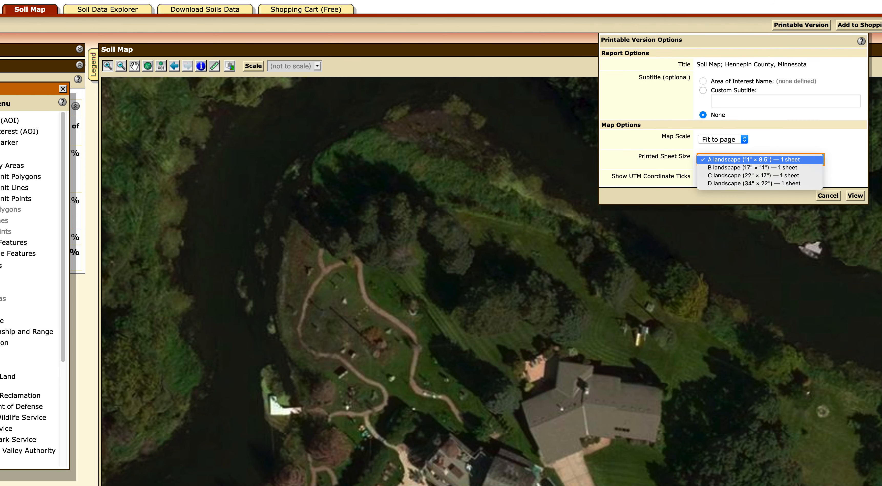
click(755, 183)
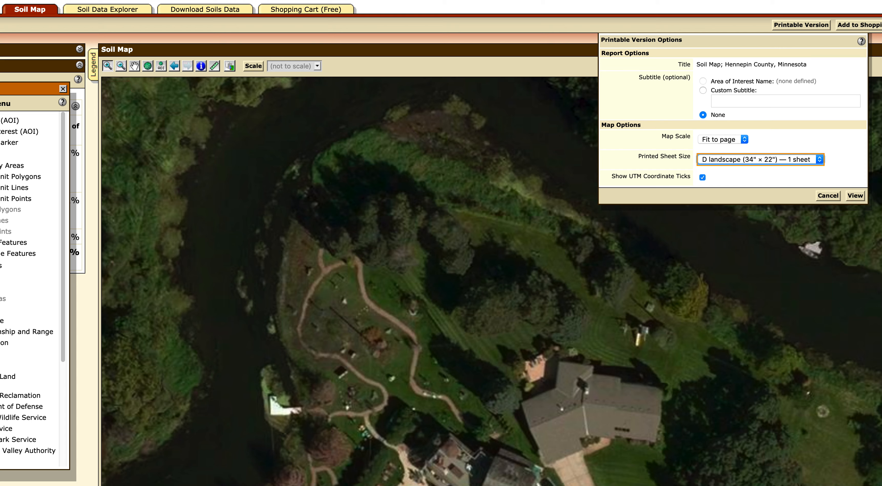
key(Return)
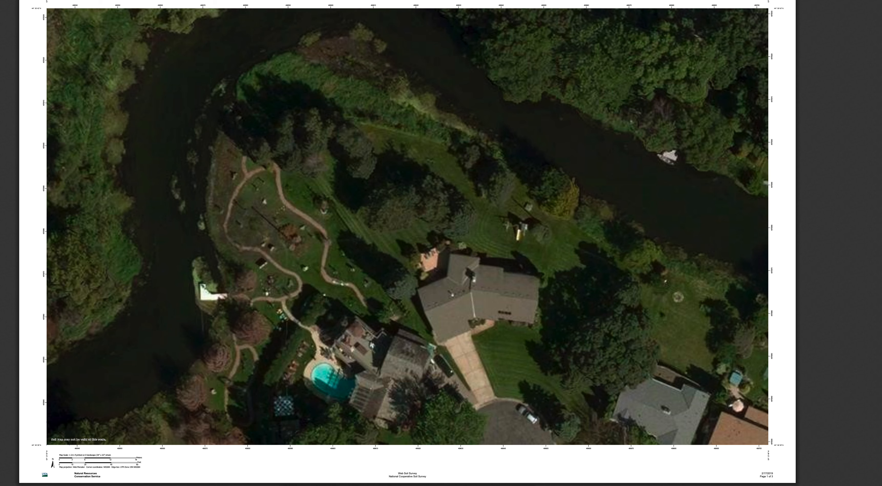
scroll(408, 243, down, 10)
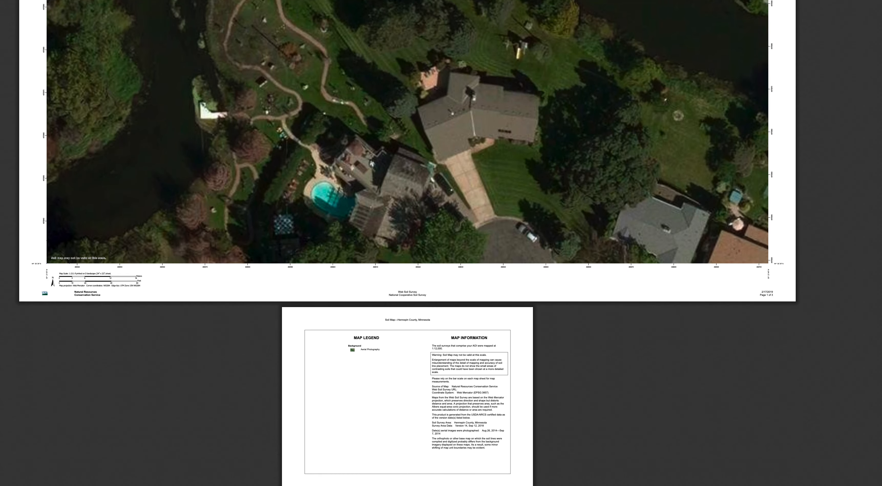
scroll(407, 243, down, 2)
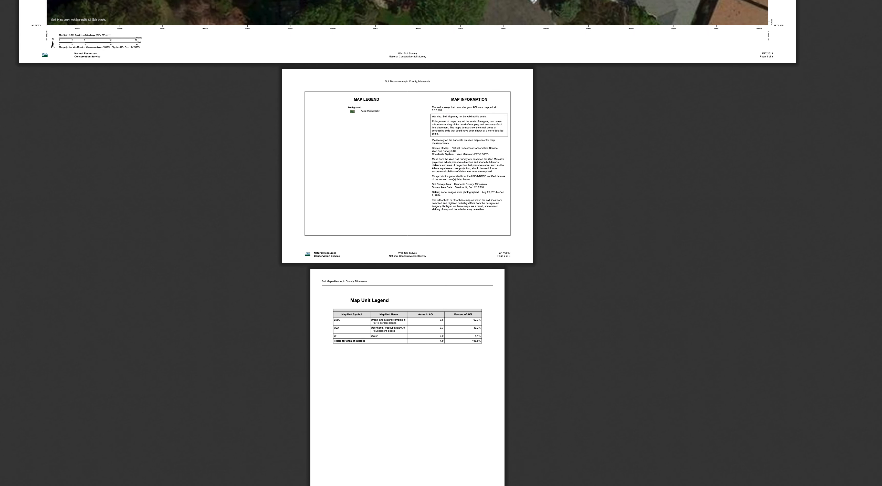
scroll(408, 242, up, 7)
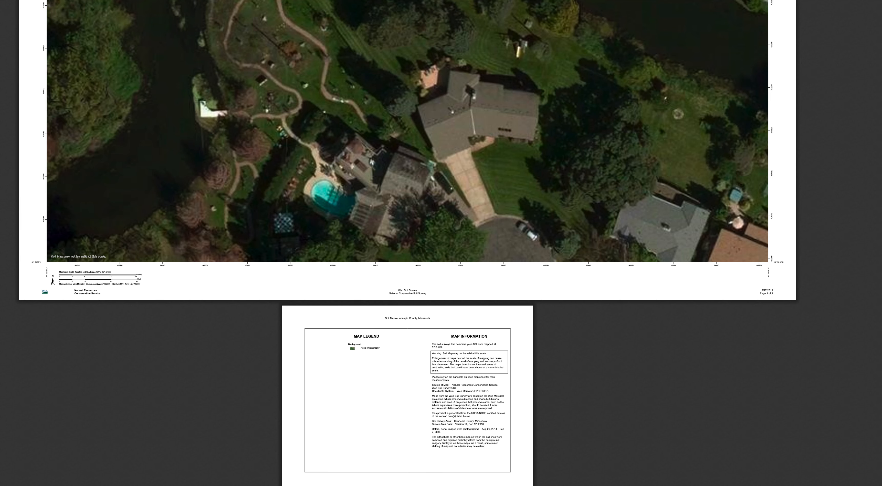
scroll(408, 243, up, 6)
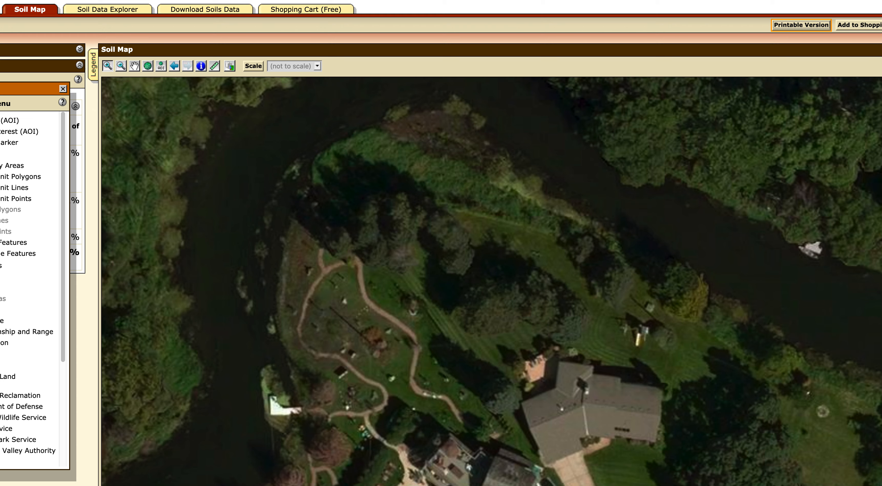
Show the scale of the aerial map and look through the available scales, keeping 1:286 selected
click(253, 67)
key(Return)
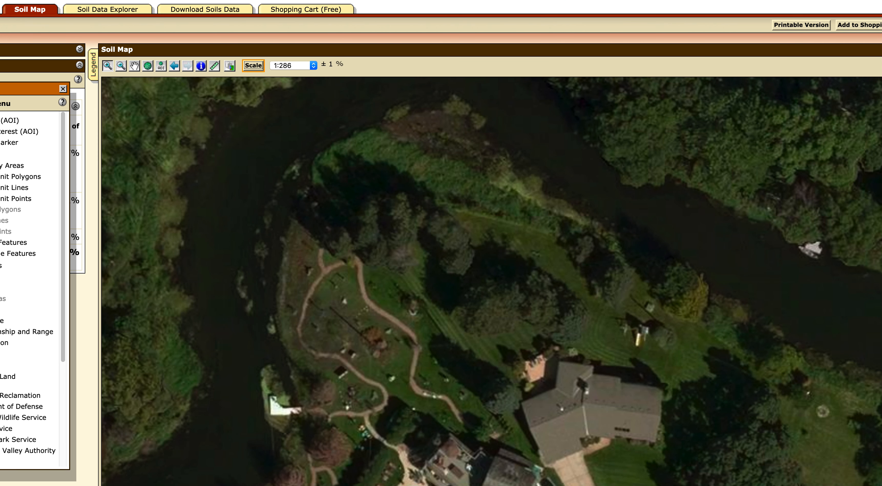
key(Tab)
key(space)
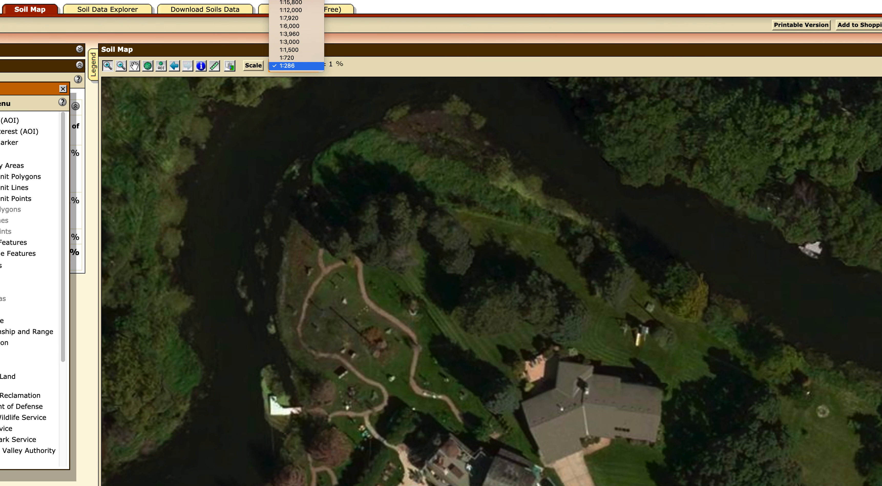
key(Return)
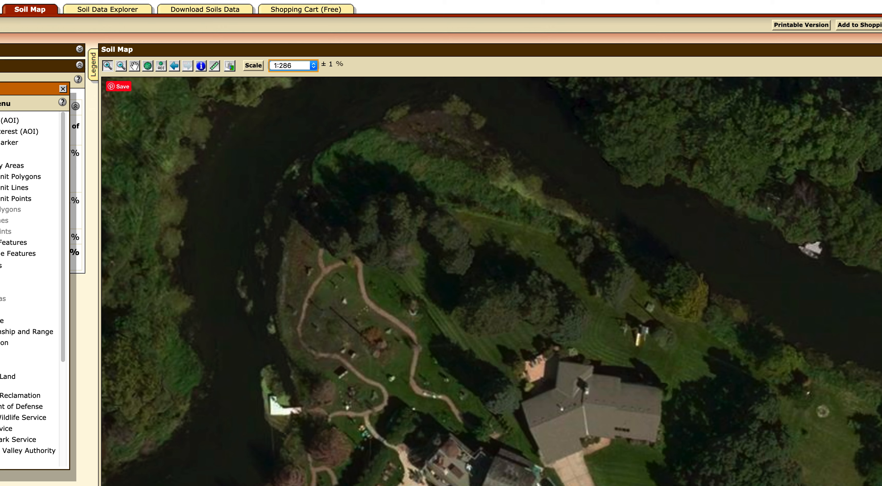
Generate the fit-to-page printable version on a D landscape (34" × 22") sheet, save the PDF and switch to it in Acrobat
click(801, 25)
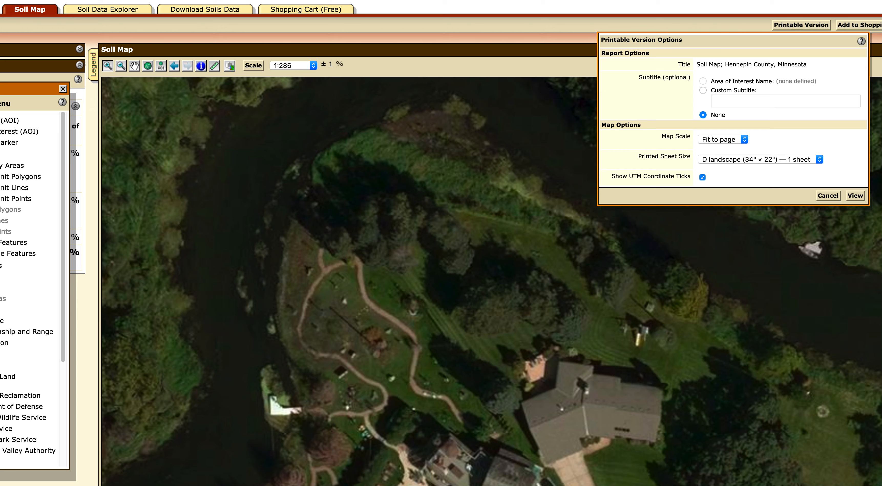
key(Return)
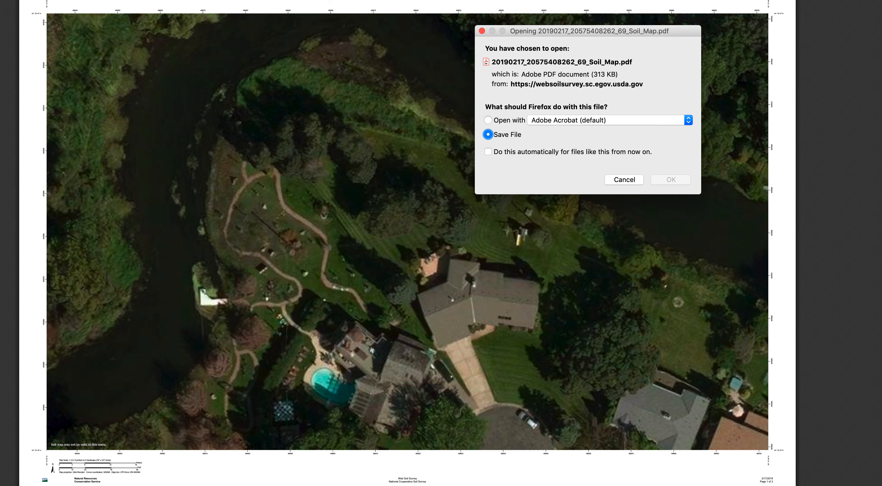
key(Return)
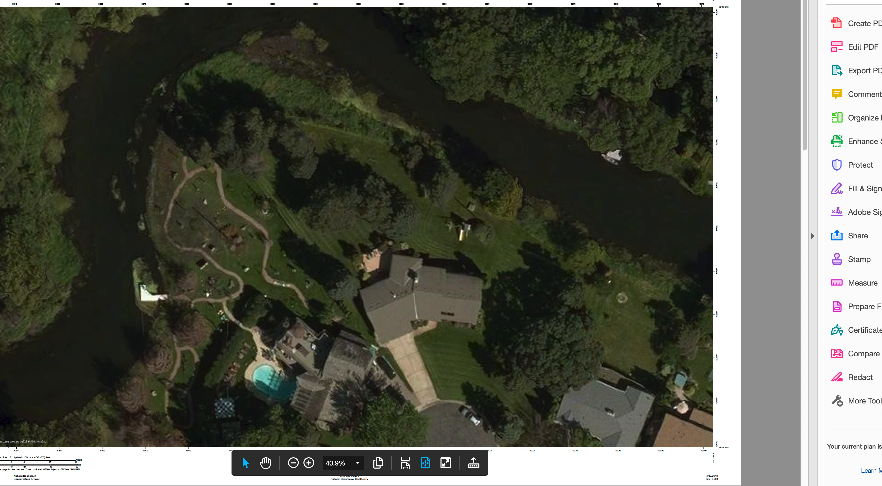
Examine the map scale statement and scale bars below the aerial photo, then return to the full-page view
click(813, 235)
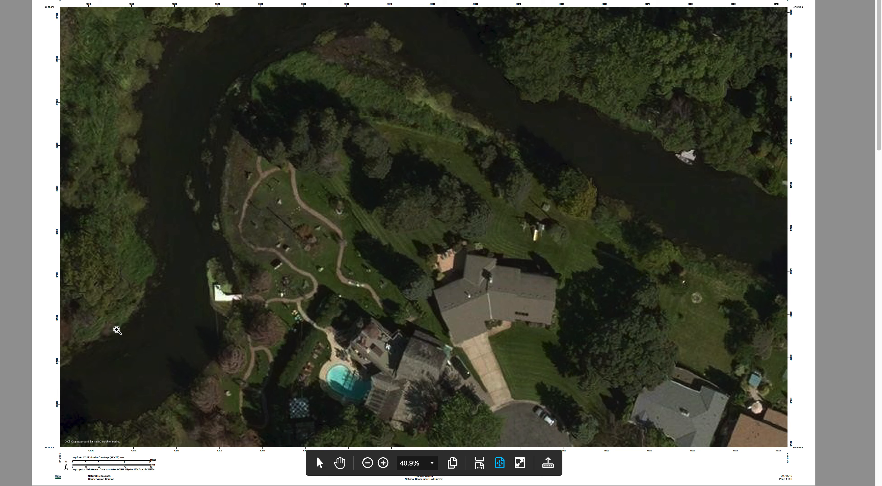
drag(44, 422, 197, 485)
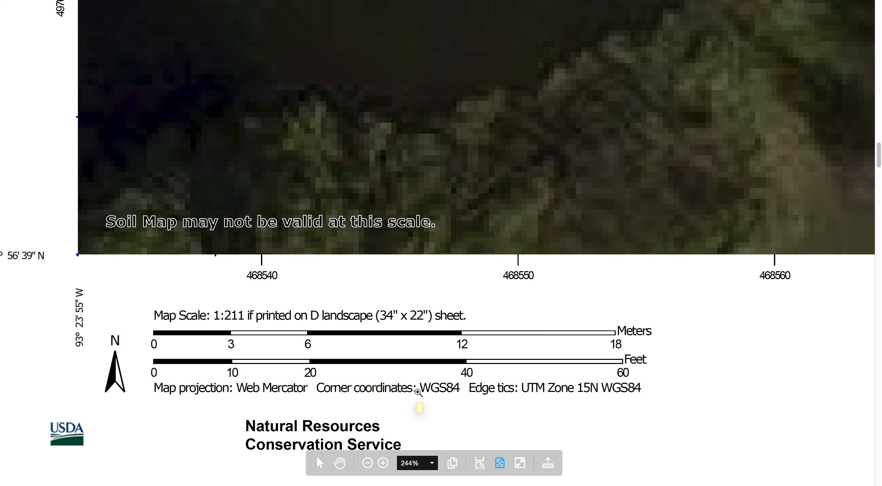
key(ctrl+0)
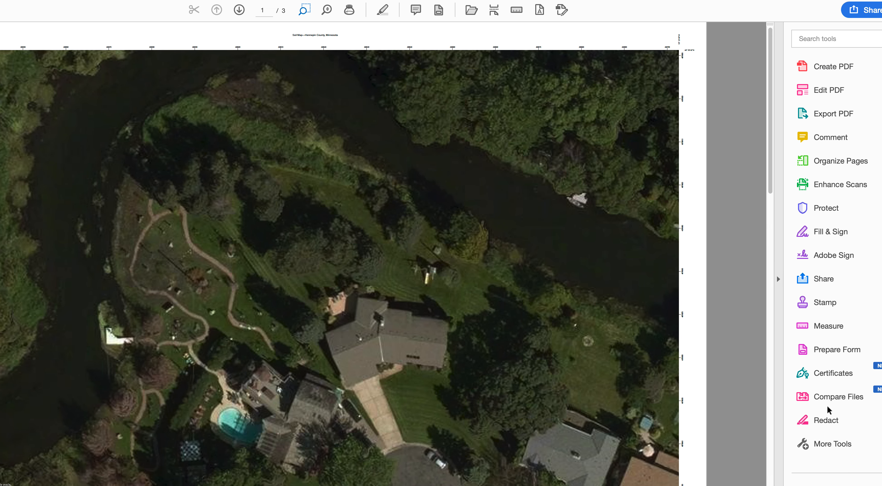
Set the measuring scale ratio of the PDF to 1 in = 720 in
click(822, 325)
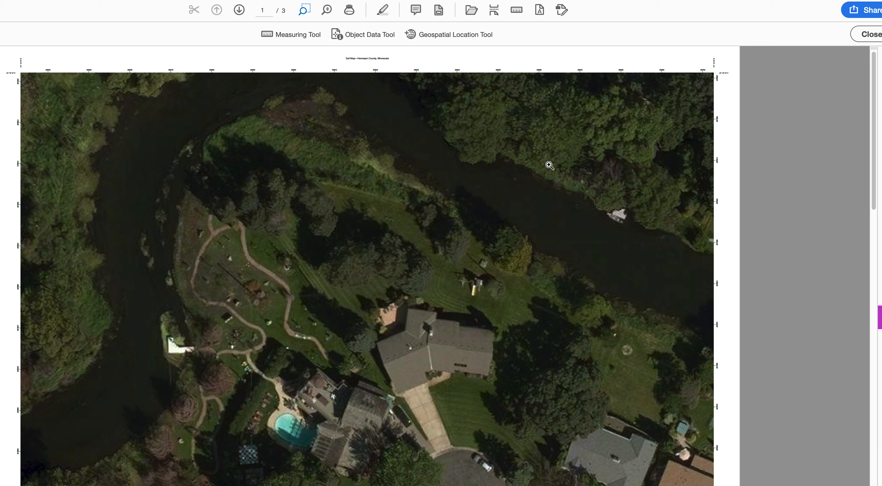
click(307, 34)
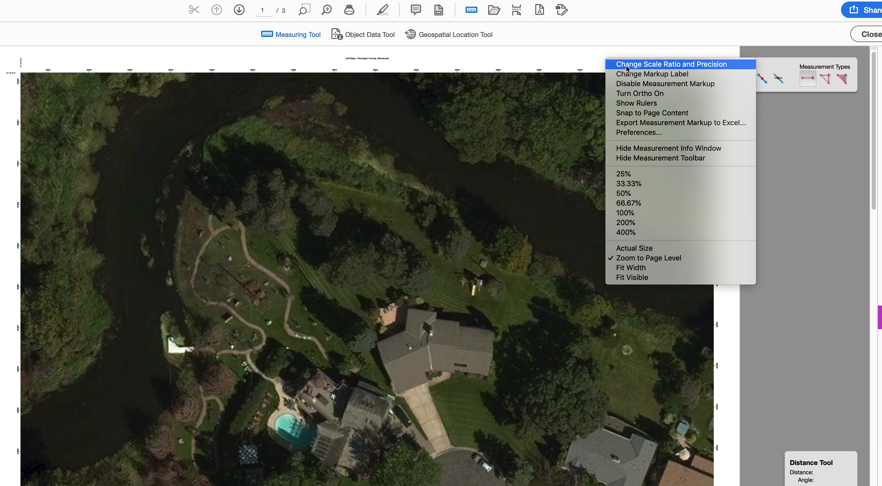
click(680, 65)
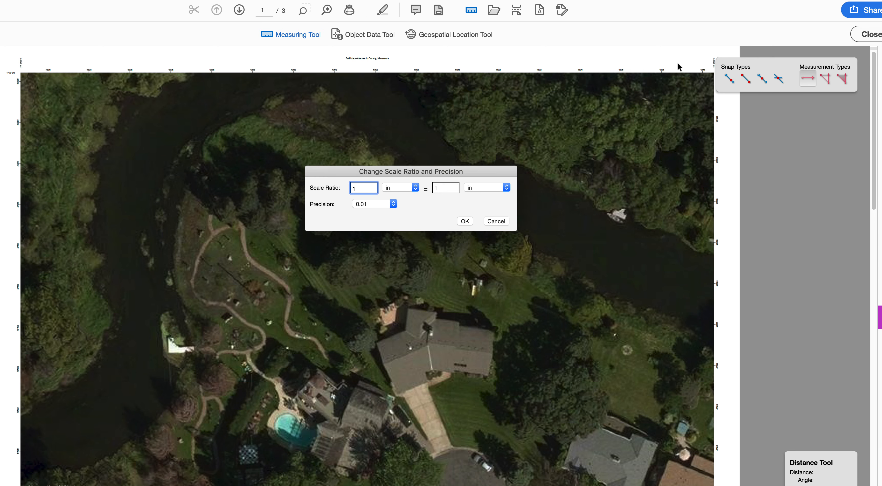
key(Tab)
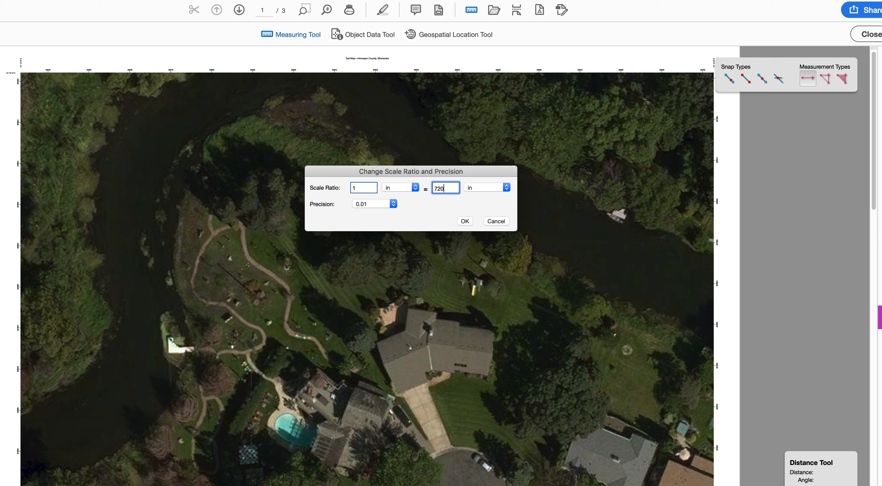
key(Tab)
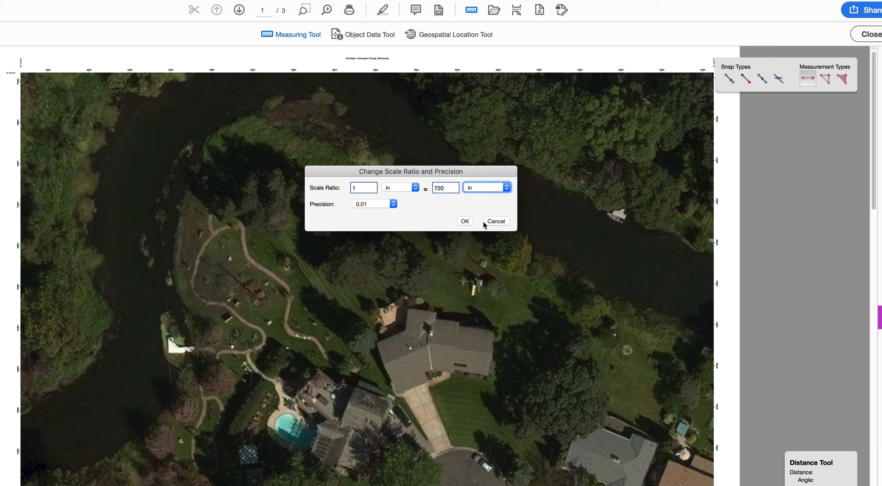
click(465, 221)
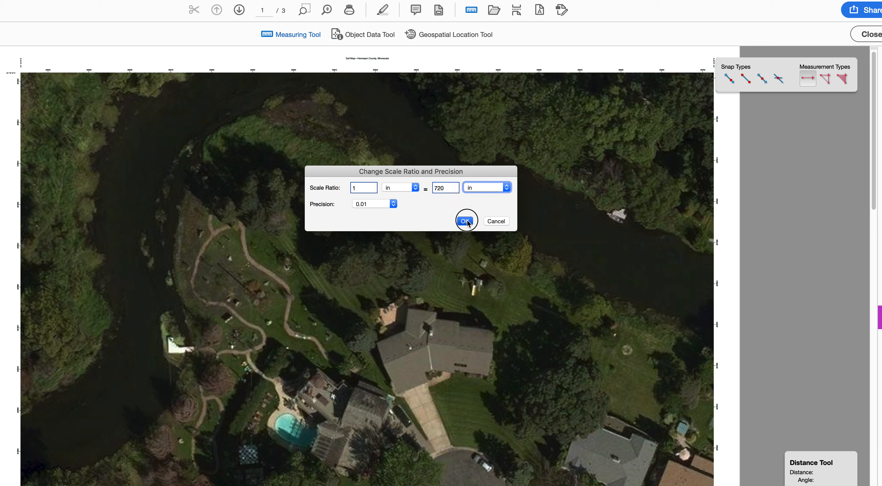
Add a distance measurement from the house front beside the driveway down across the front lawn to the street
click(427, 385)
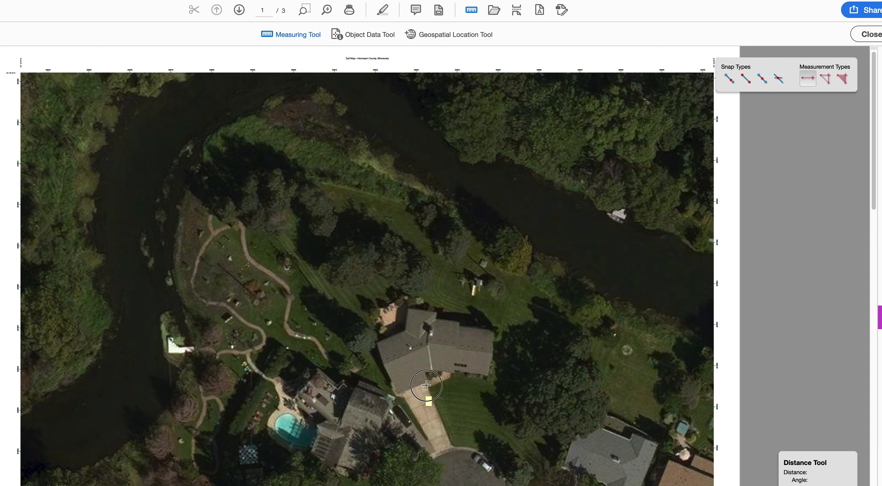
click(452, 449)
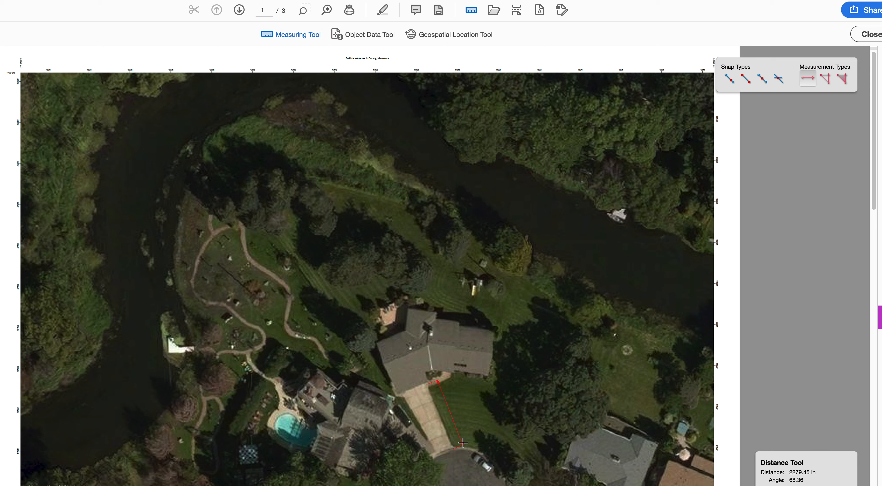
click(472, 433)
Measure the area of the central house by tracing its roof outline corner by corner, and close the resulting measurement note
click(843, 80)
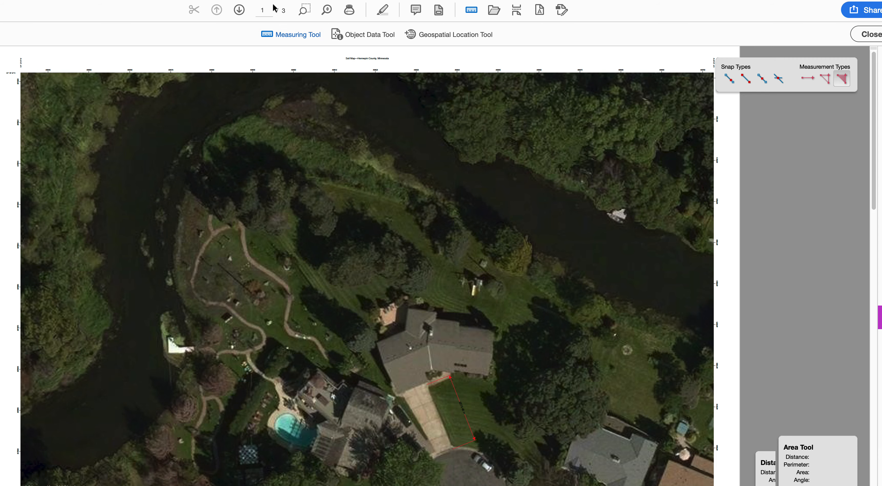
click(305, 10)
drag(341, 283, 532, 454)
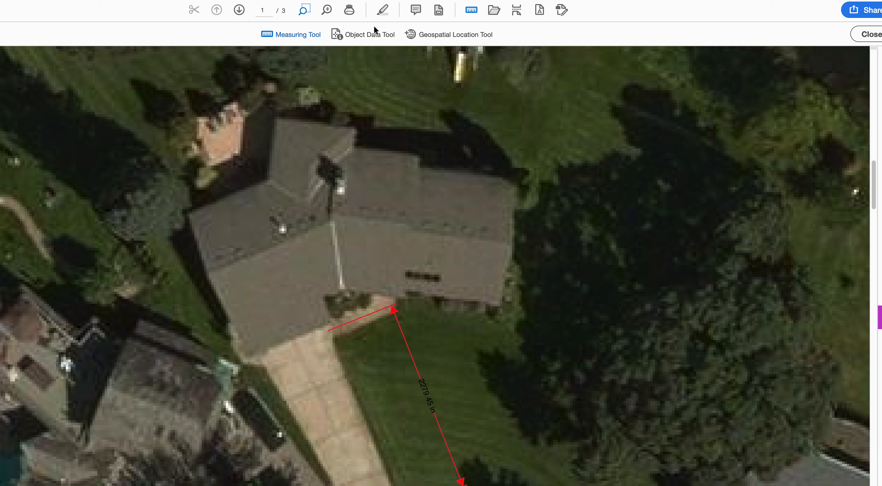
click(302, 36)
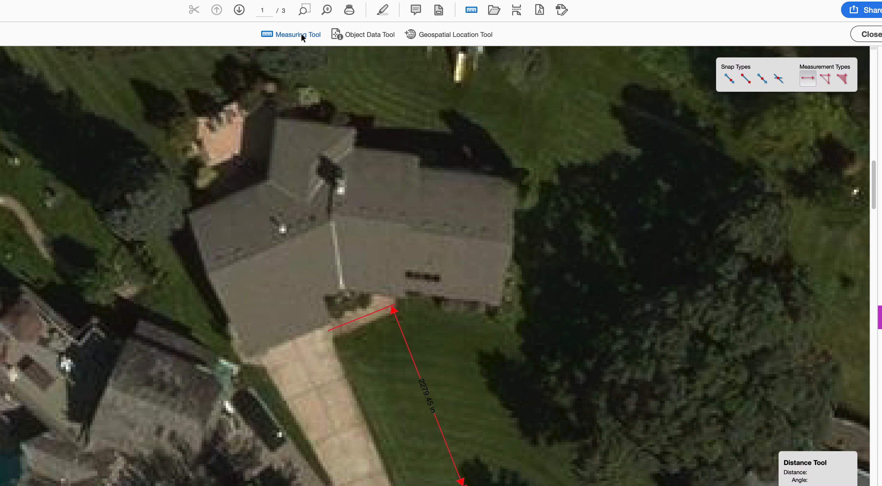
click(846, 79)
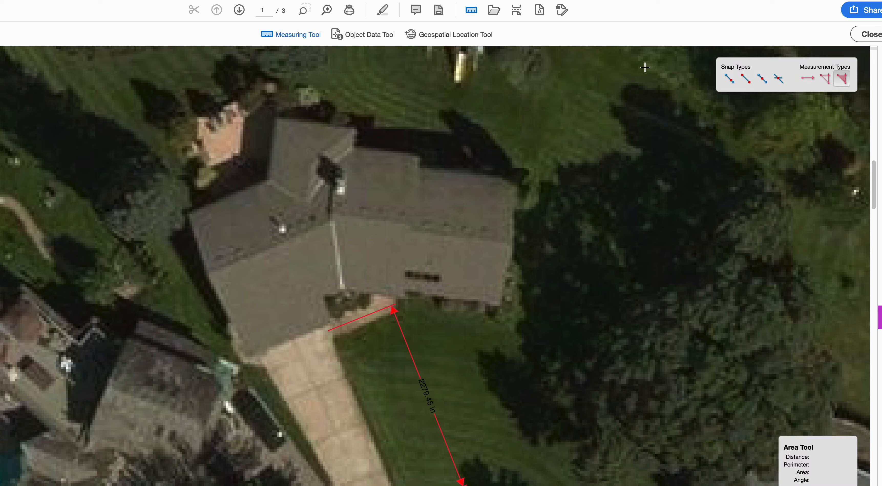
click(276, 122)
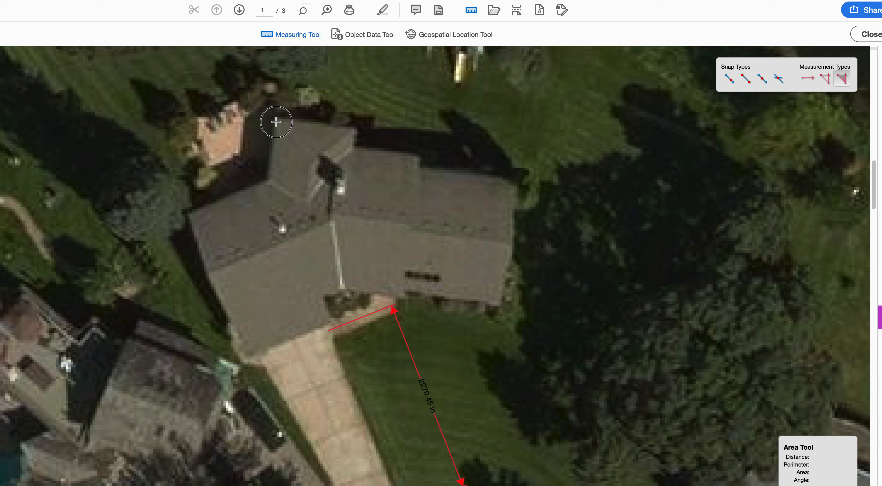
click(270, 180)
click(189, 217)
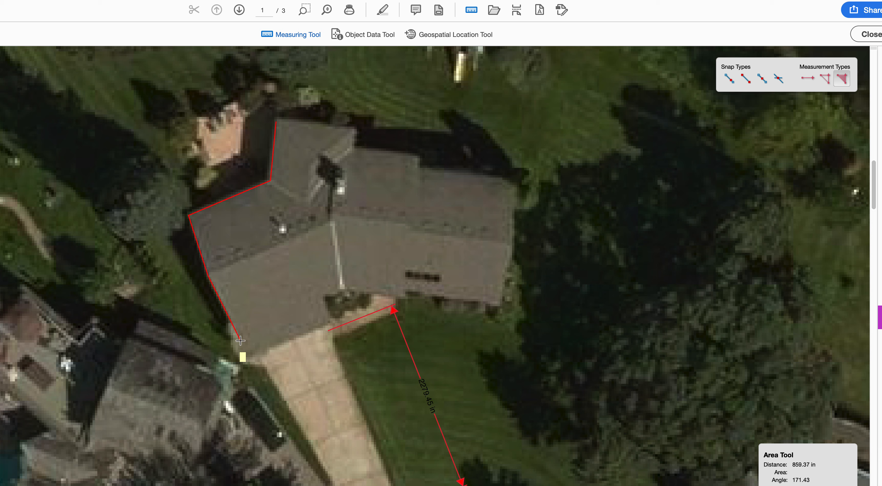
click(246, 359)
click(335, 320)
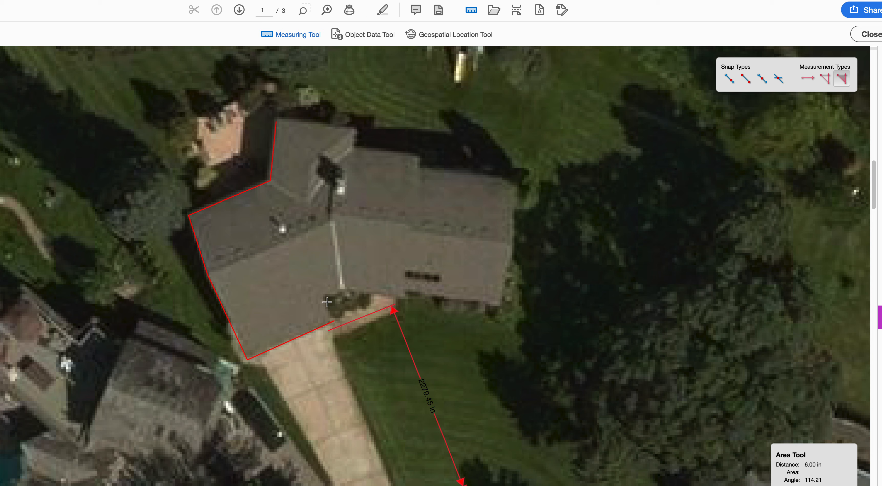
click(326, 299)
click(348, 292)
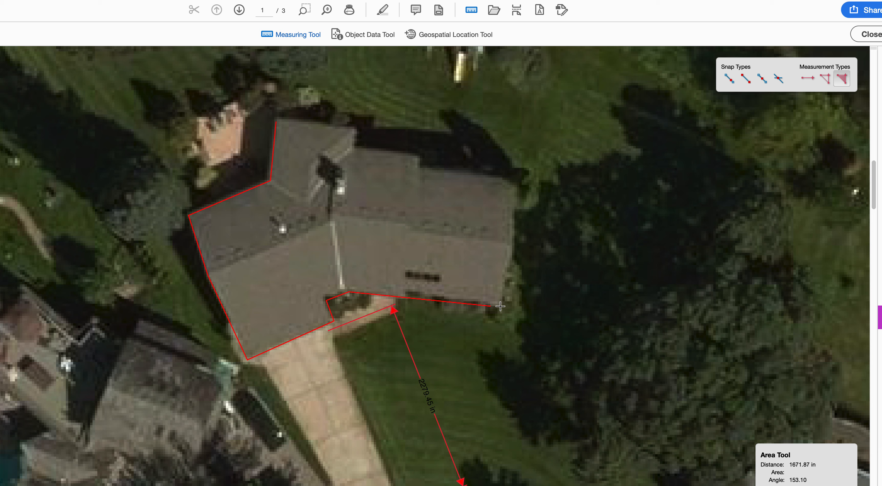
click(502, 304)
click(511, 245)
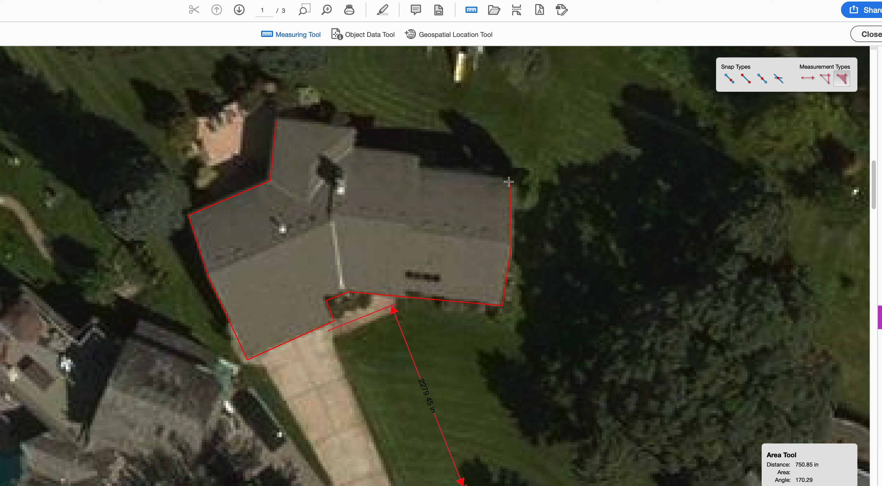
click(509, 182)
click(422, 169)
click(422, 156)
click(356, 146)
click(356, 128)
click(277, 121)
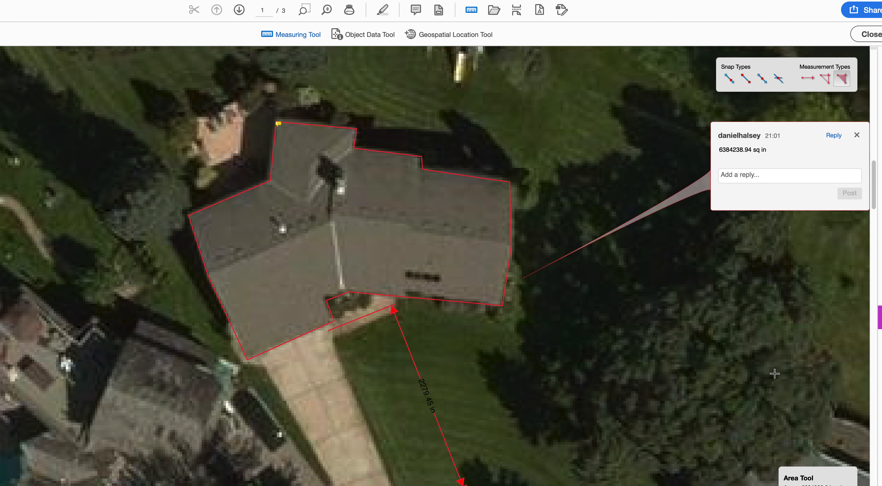
click(857, 135)
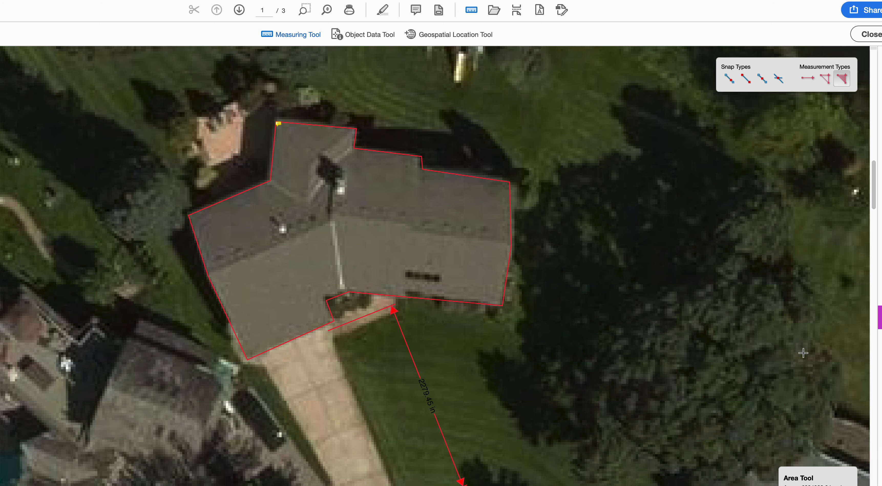
Review the unit choices in the scale ratio and precision settings, and leave them without applying changes
mouse_move(873, 202)
mouse_down()
mouse_move(874, 208)
mouse_move(873, 201)
mouse_up()
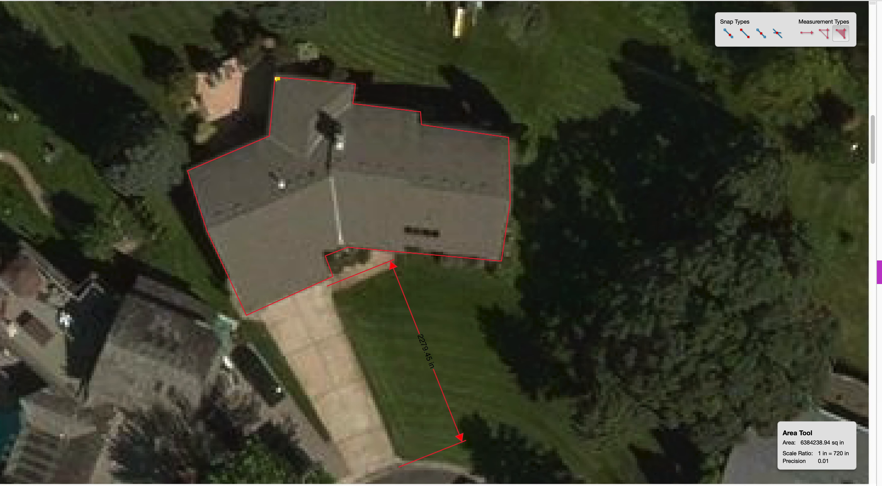
mouse_move(524, 272)
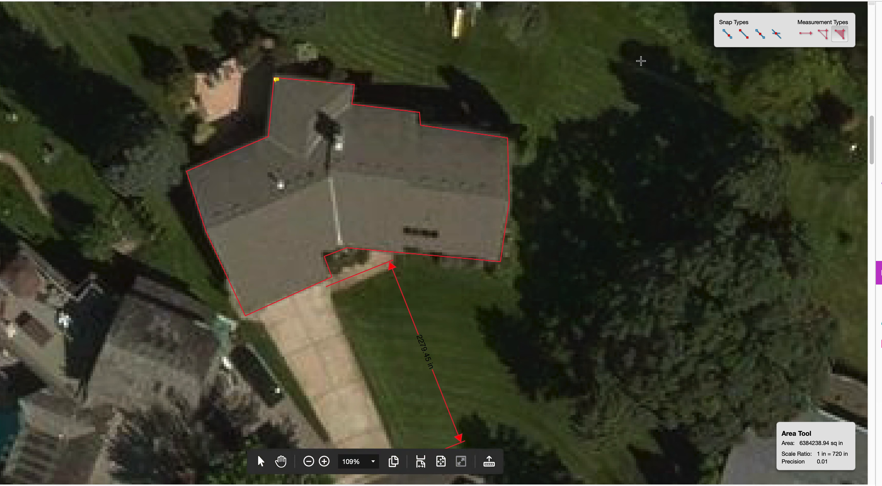
right_click(637, 59)
click(640, 66)
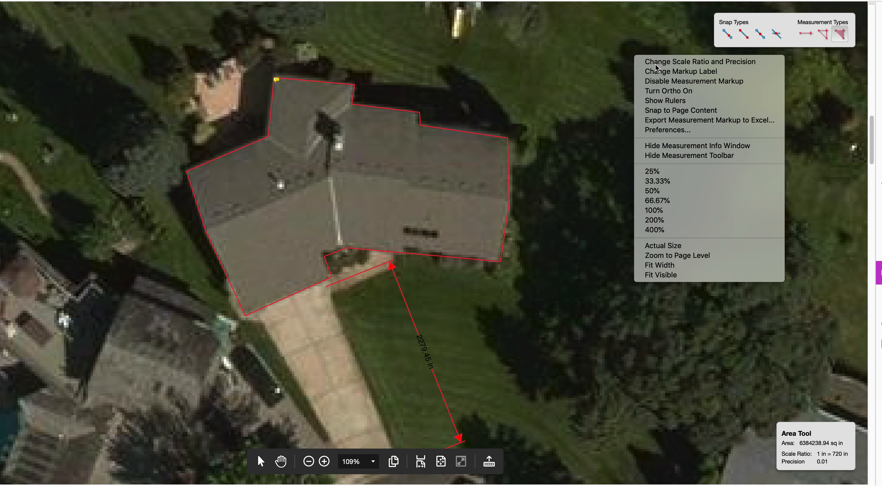
click(400, 188)
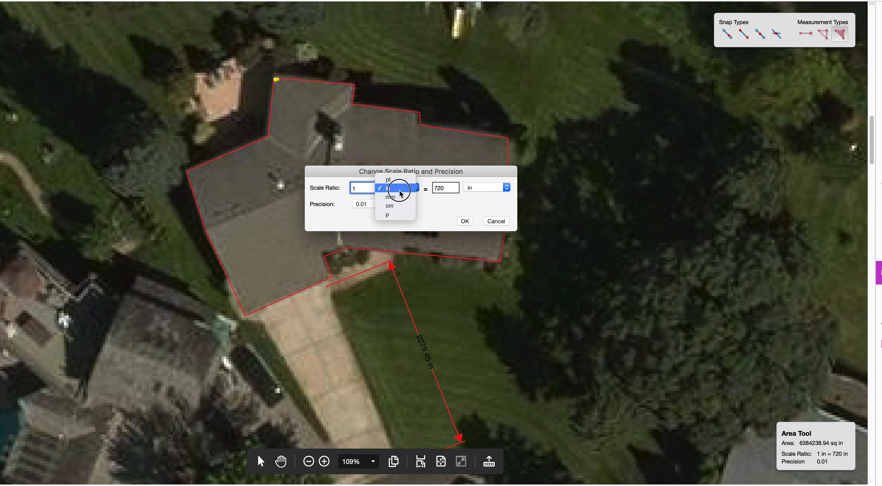
click(400, 189)
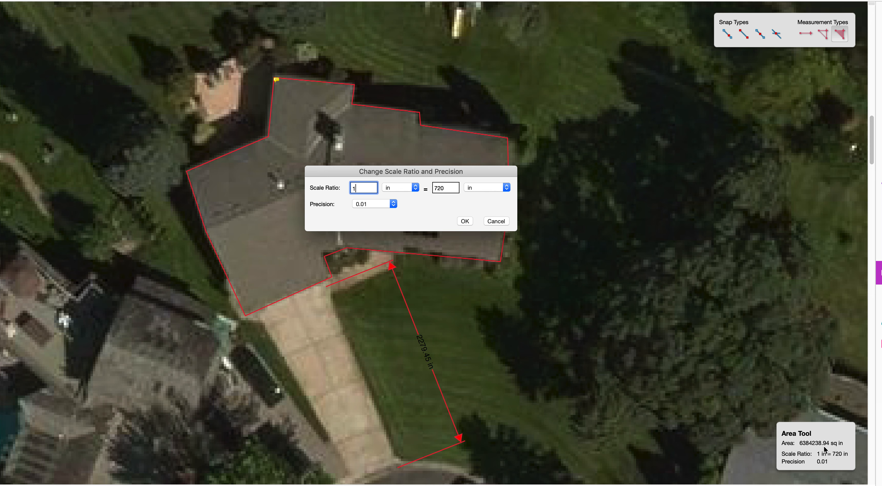
click(416, 187)
click(437, 211)
click(496, 221)
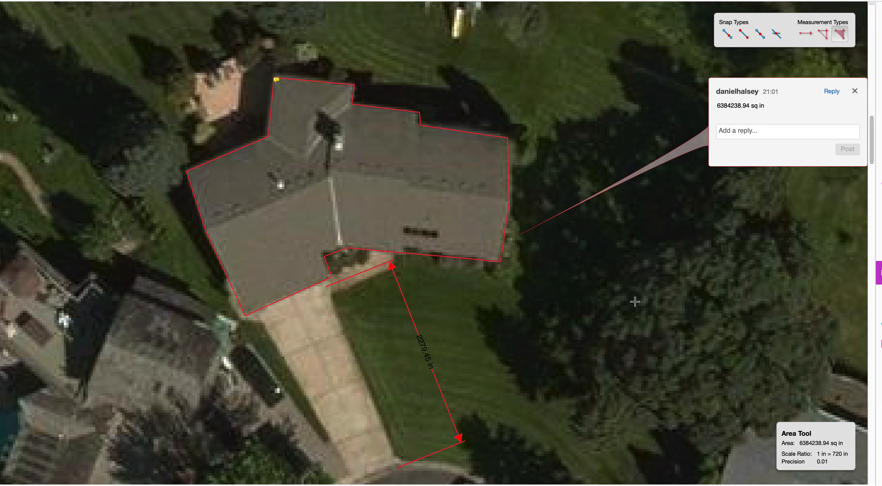
Check the note attached to the house outline's area measurement and close it
key(Escape)
mouse_move(407, 185)
click(855, 91)
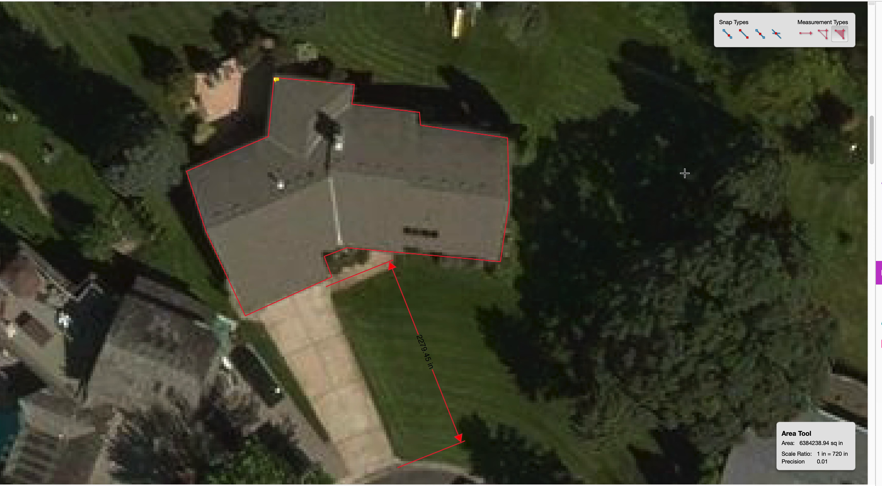
Reopen the house outline's area note to review the recorded measurement
click(497, 143)
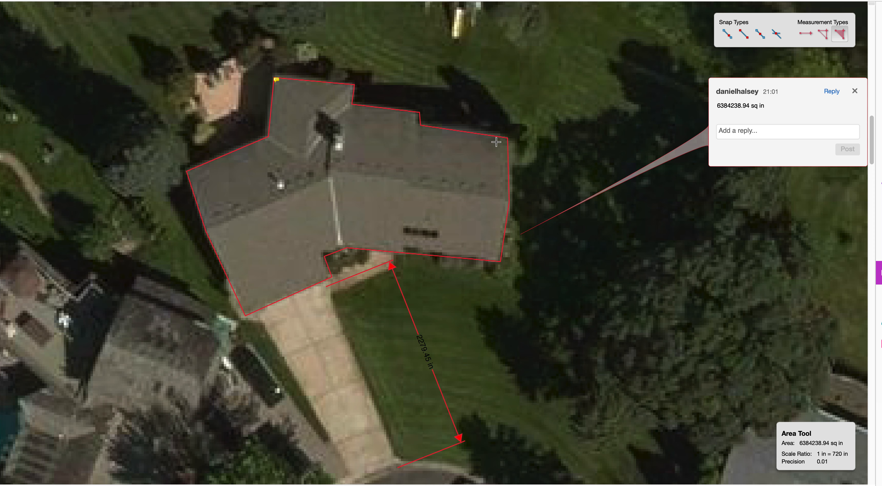
click(413, 317)
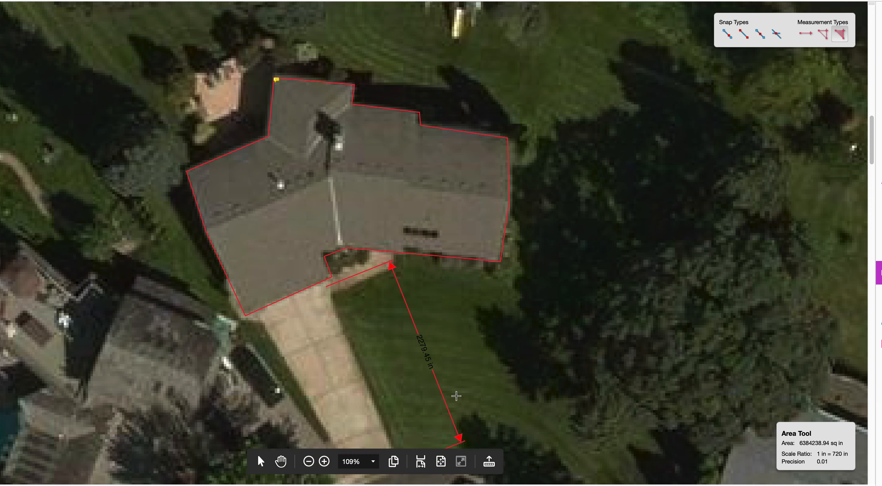
click(404, 255)
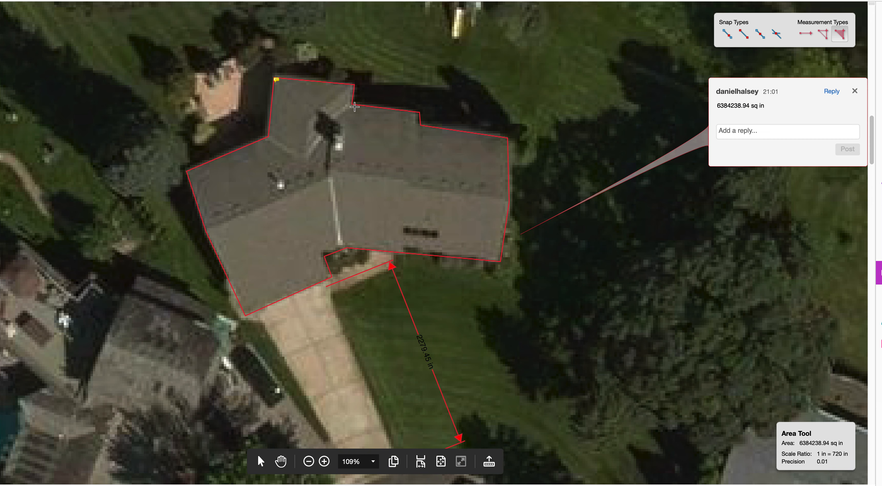
Preview how the whole aerial photo page prints in landscape orientation, and leave the print settings without printing
key(super+0)
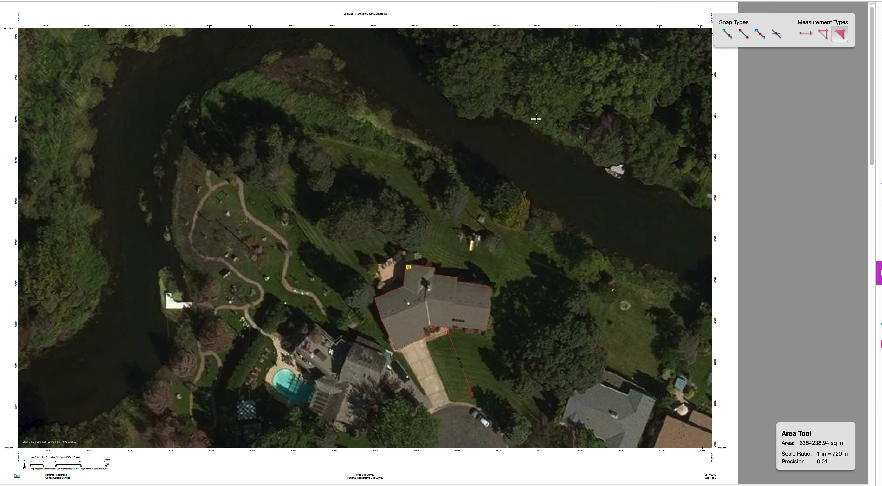
key(super+p)
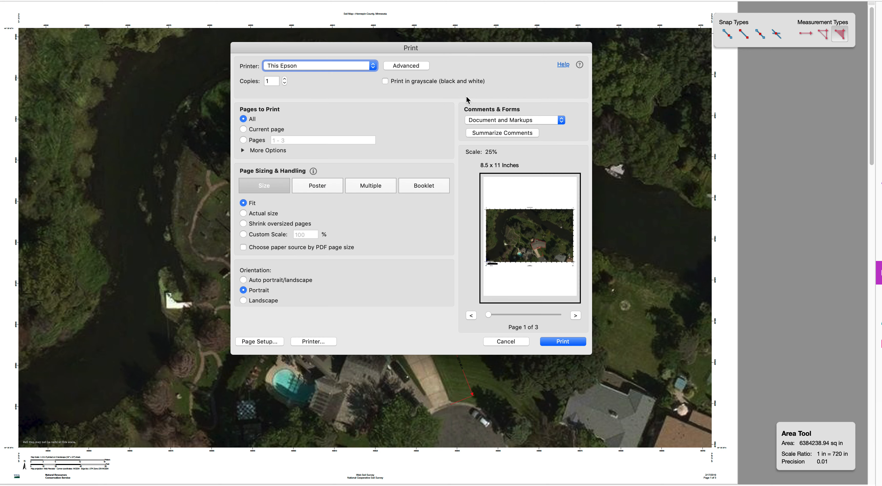
click(244, 301)
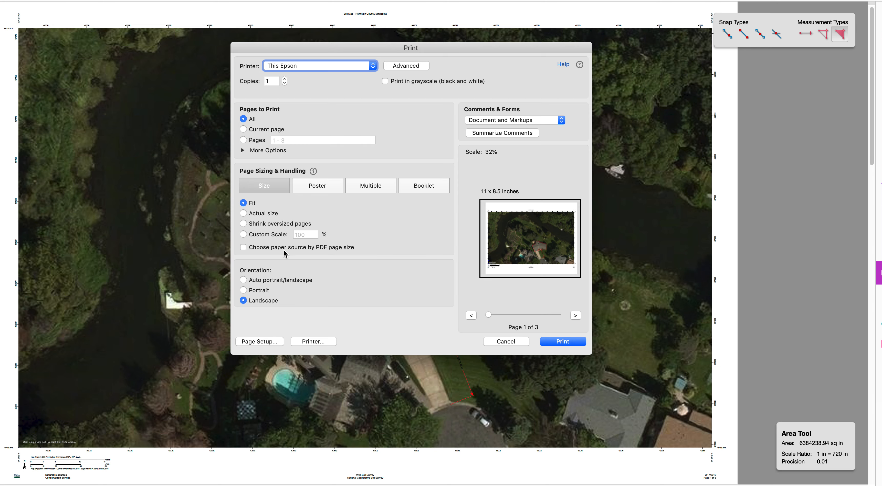
click(509, 342)
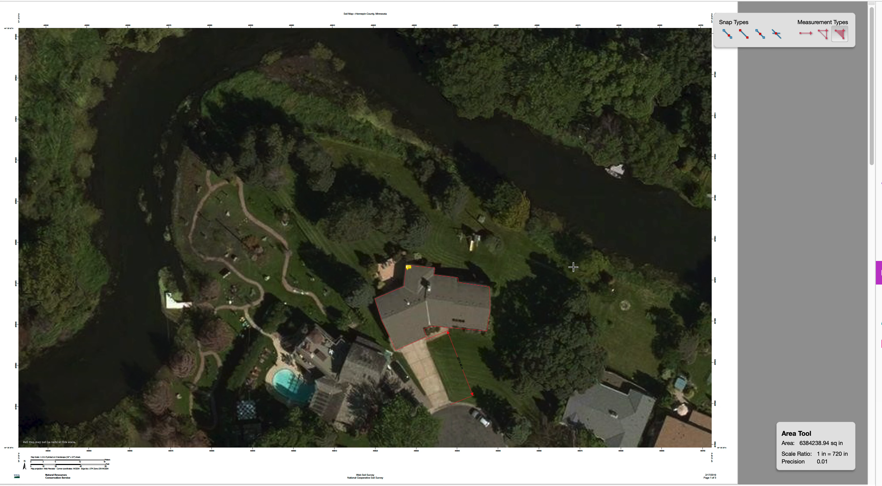
View the house area's measurement note with the full page in view, and close the note
mouse_move(368, 340)
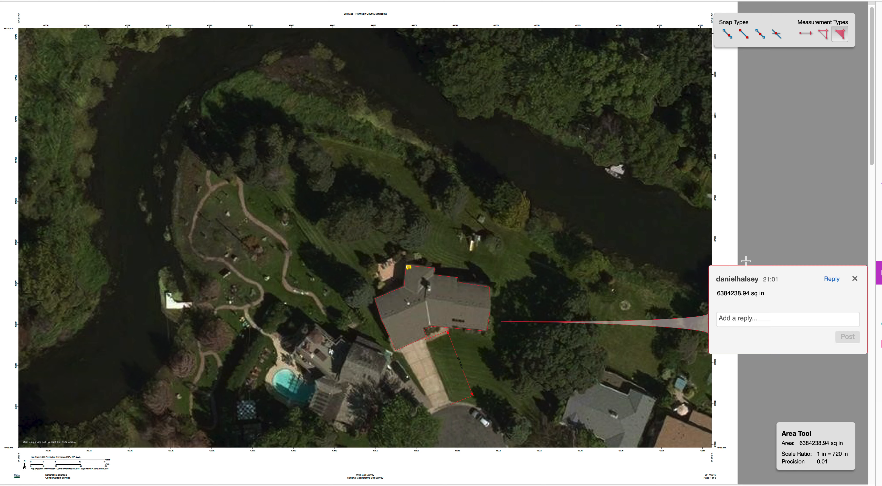
click(854, 283)
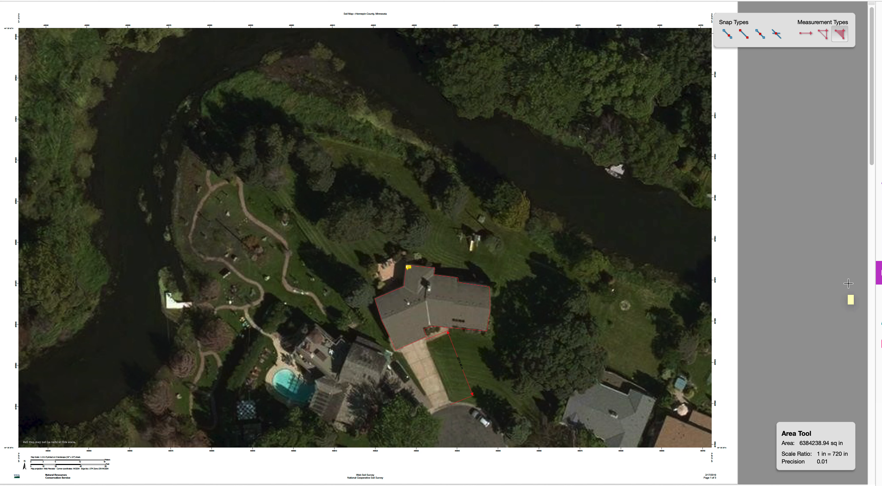